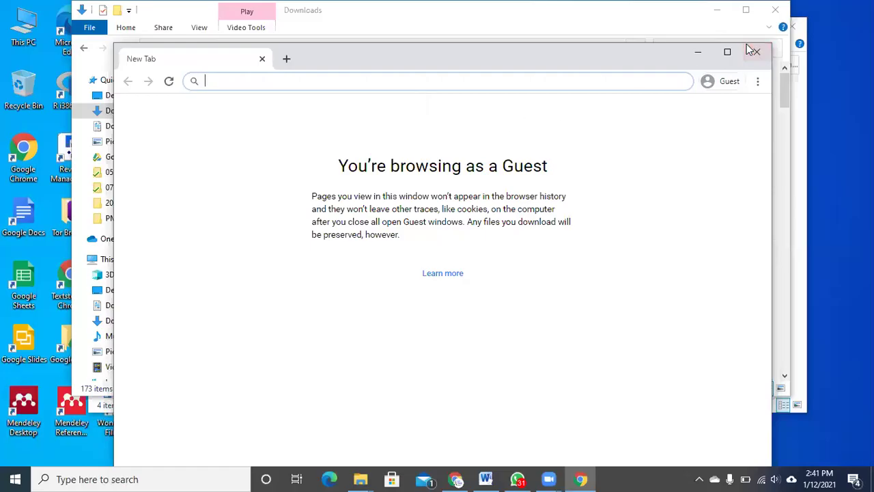
- Maximize the Chrome Guest window so it fills the screen
click(728, 52)
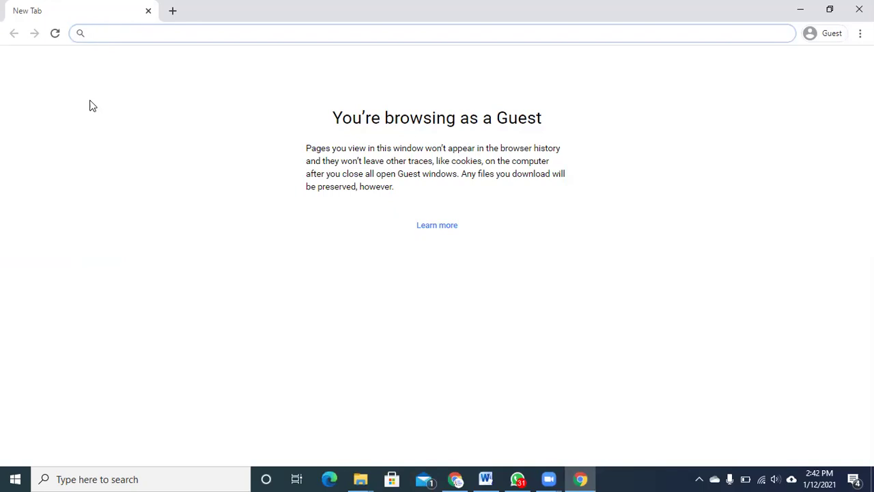
- Go to zenodo.org and open the account sign-up form
text(zenodod.)
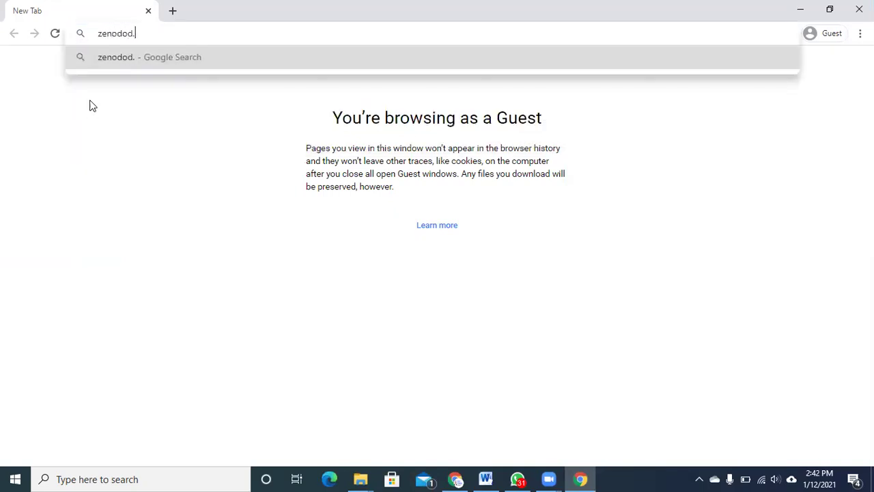
key(BackSpace)
key(BackSpace)
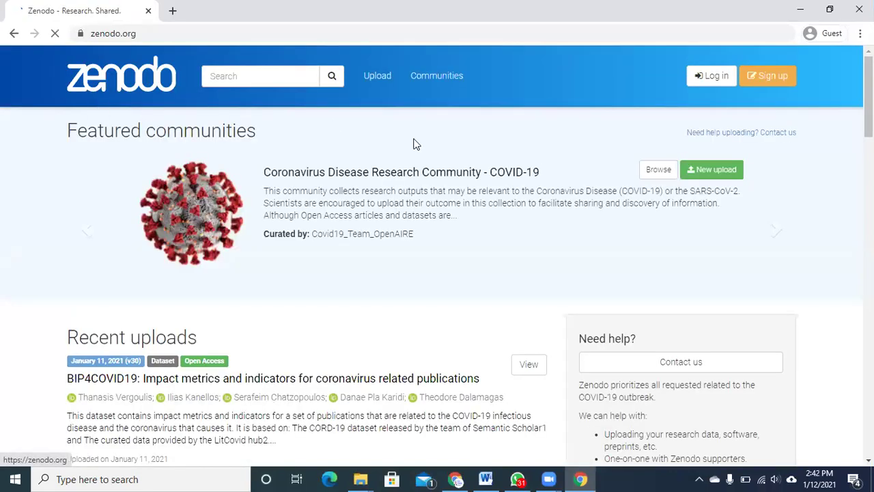
click(777, 81)
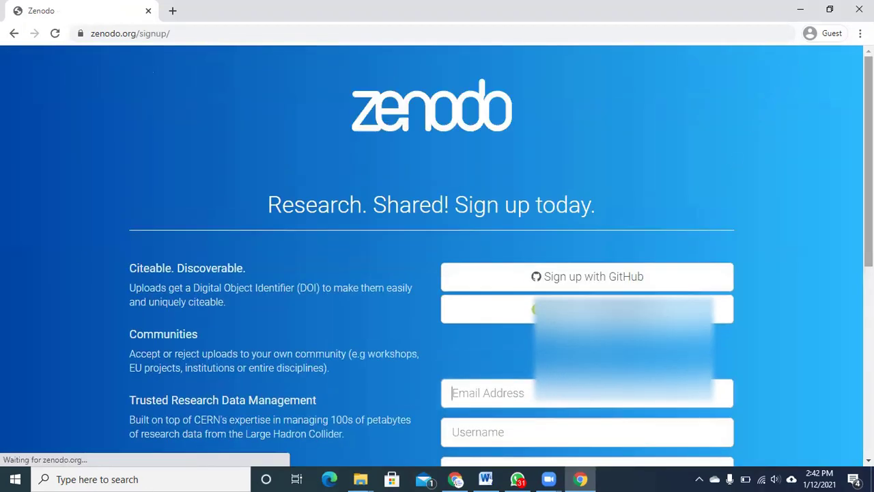
scroll(869, 164, down, 1)
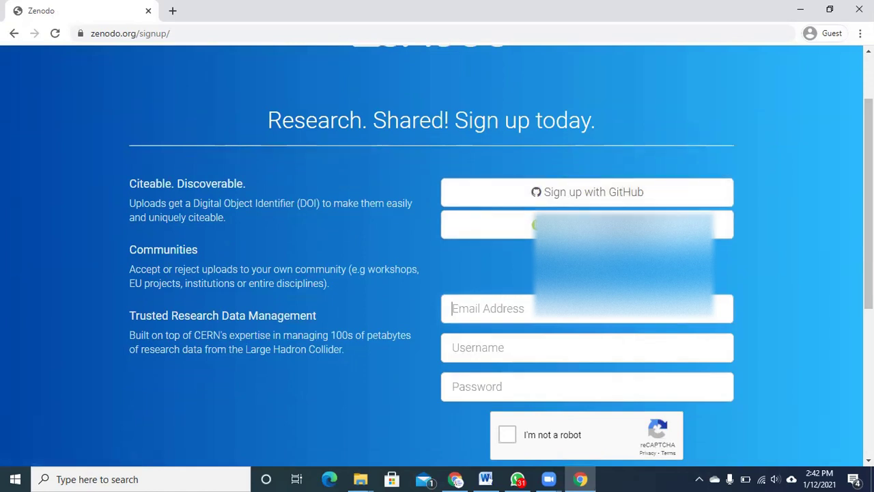
- Look over the sign-up form's email field, then go back to the Zenodo home page
click(513, 310)
key(ctrl+2)
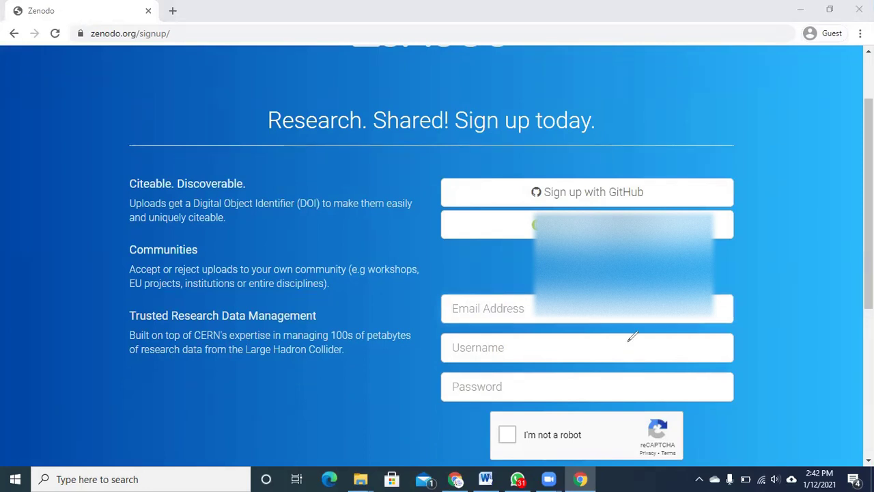
mouse_move(462, 279)
mouse_down()
mouse_move(517, 327)
mouse_move(618, 342)
mouse_move(184, 297)
mouse_up()
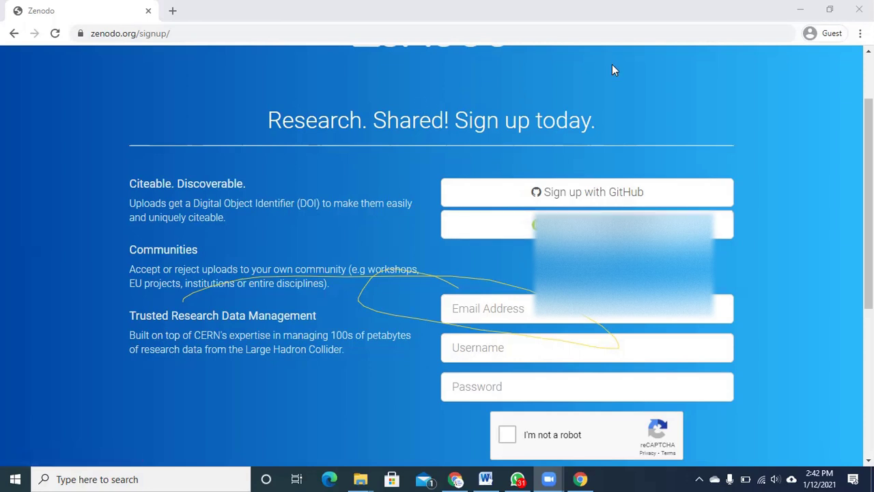
click(12, 34)
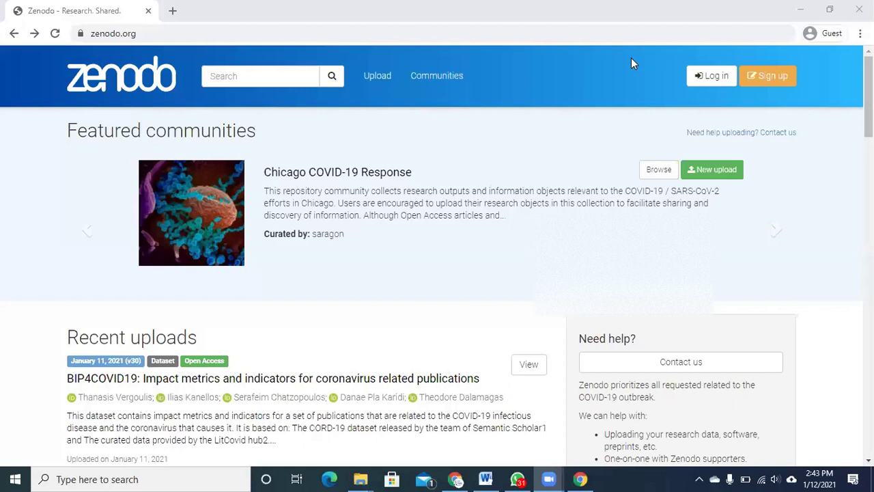
- Log in to Zenodo with the account email and password
click(711, 75)
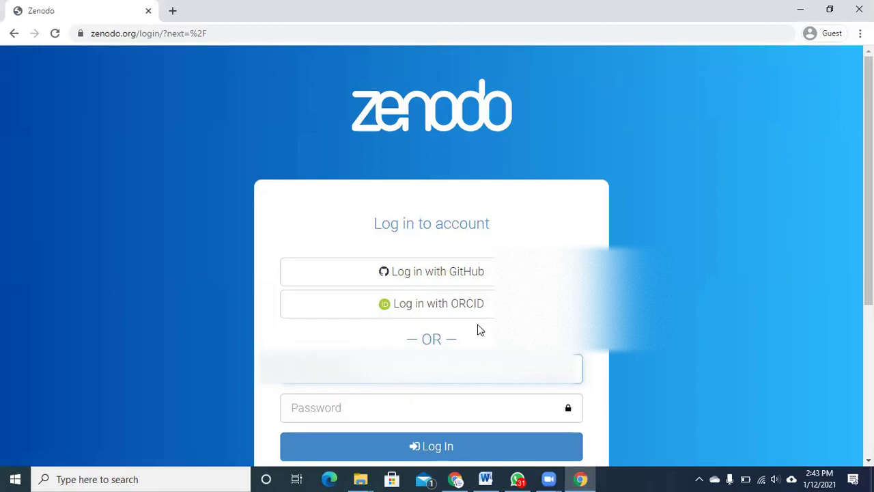
key(Tab)
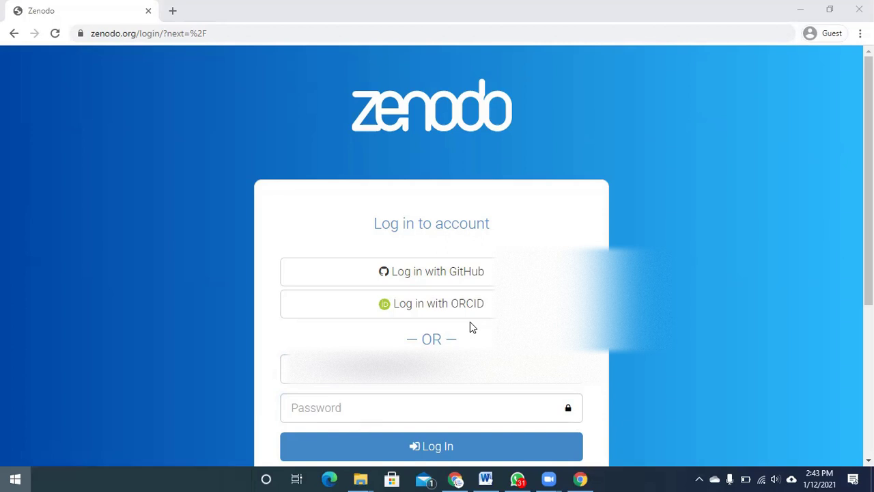
key(super)
click(501, 404)
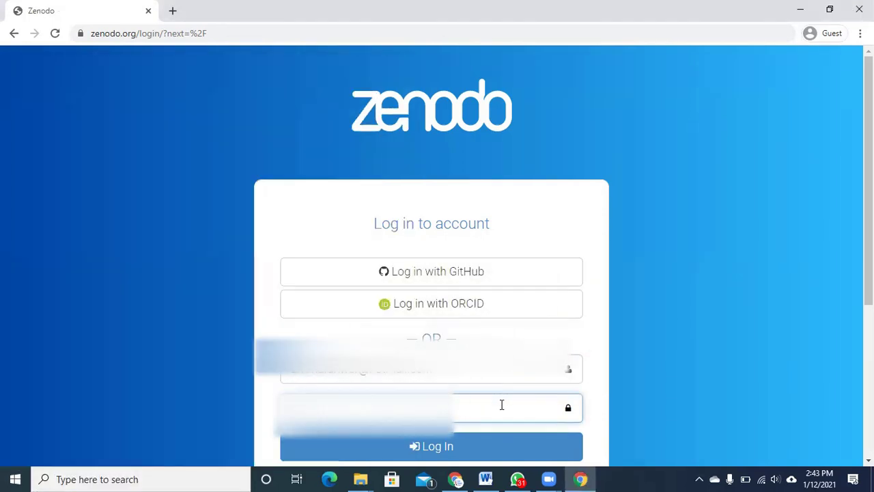
text(********)
key(Return)
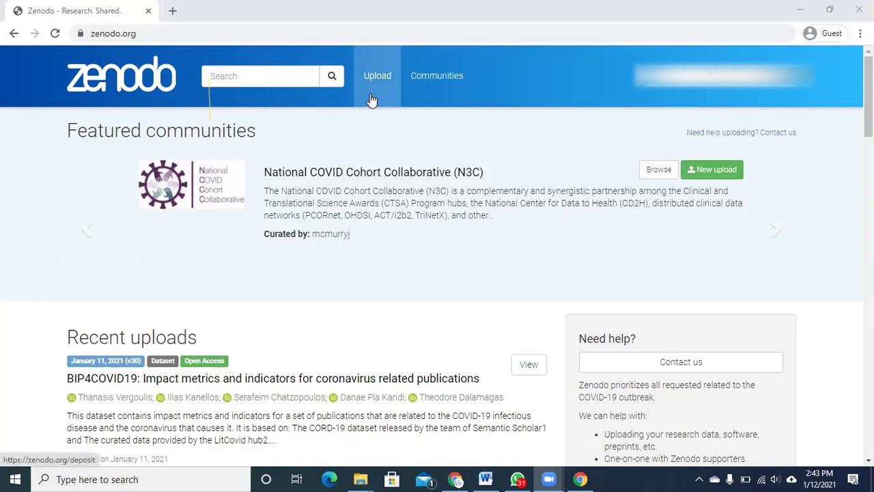
- Review the account's uploads list and start a new upload draft
click(371, 100)
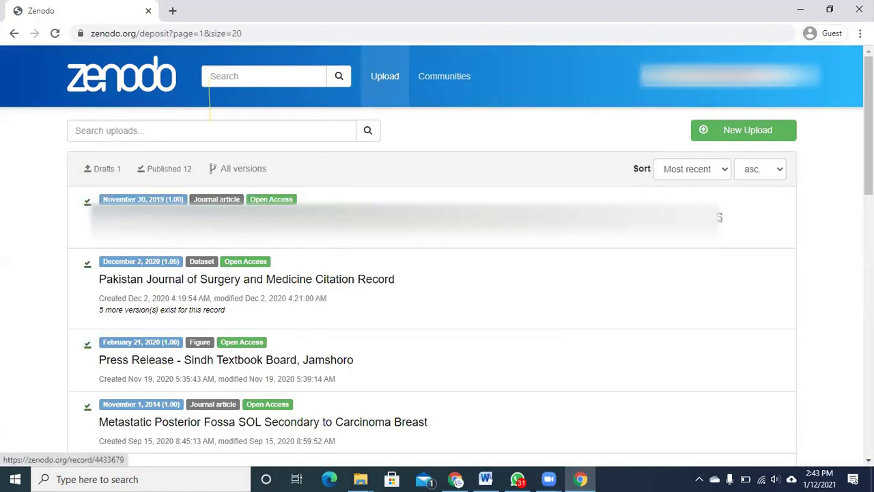
scroll(450, 223, down, 5)
scroll(209, 102, down, 5)
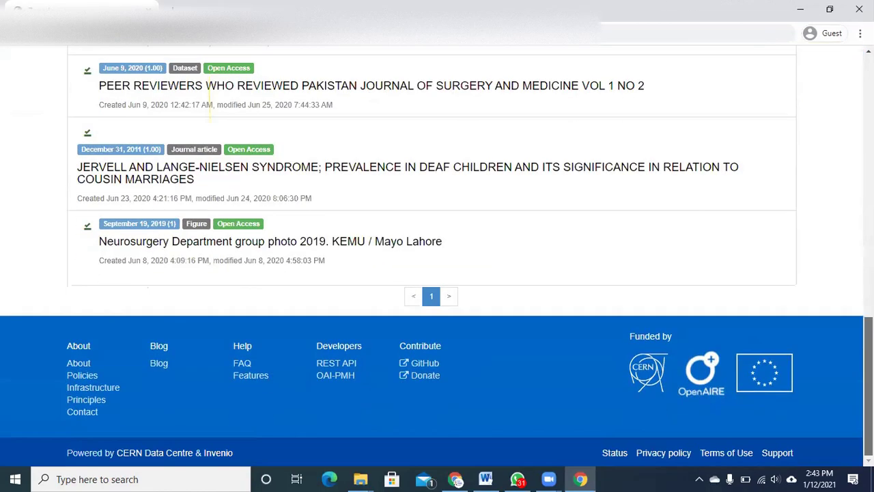
scroll(210, 109, up, 6)
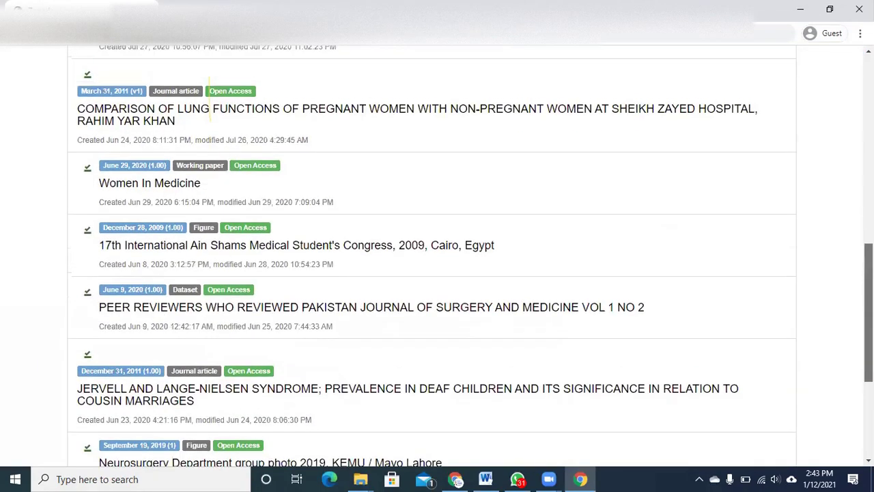
scroll(210, 103, up, 10)
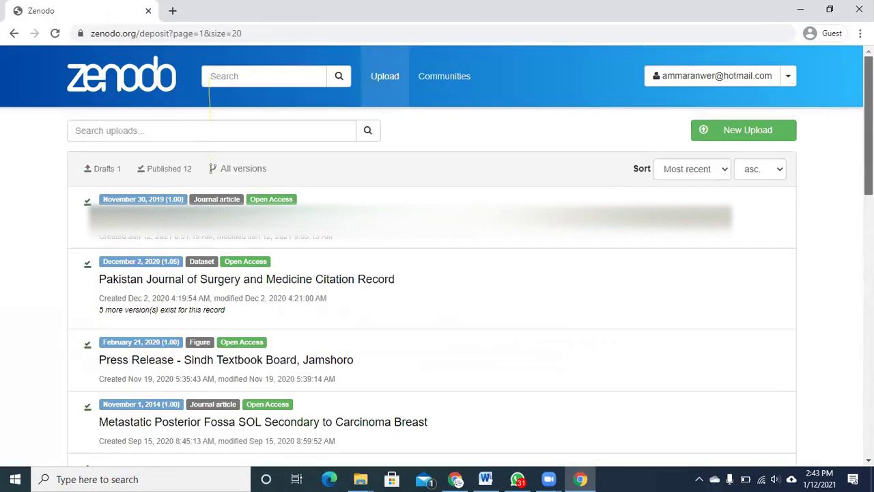
click(744, 130)
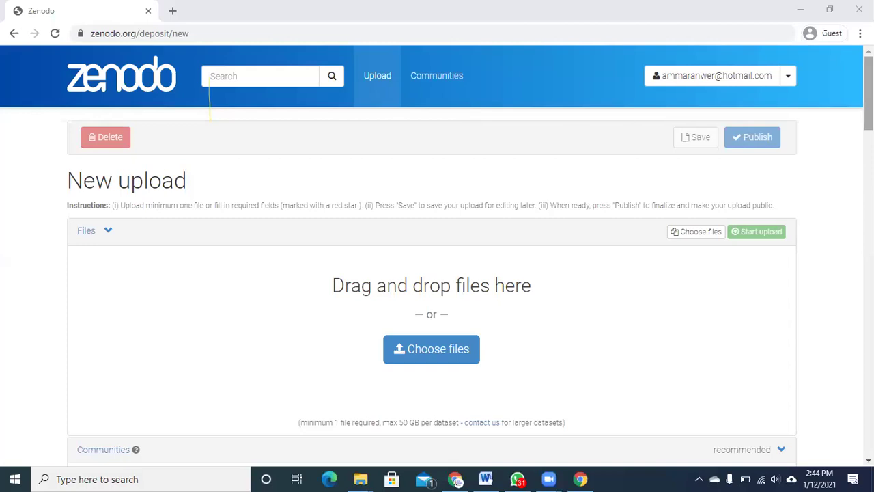
scroll(747, 134, down, 2)
- Attach BasicsofLiteratureSearchingusingBooleanLogic.pdf from the Downloads folder to the upload
click(417, 204)
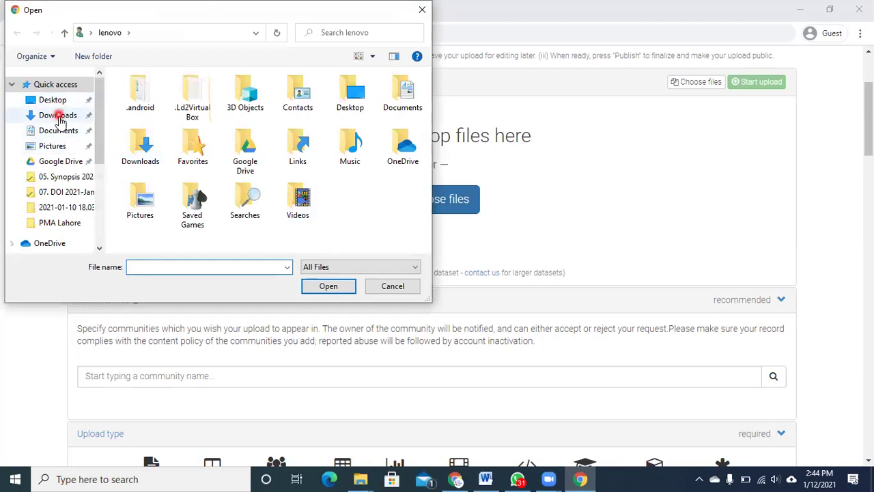
click(61, 117)
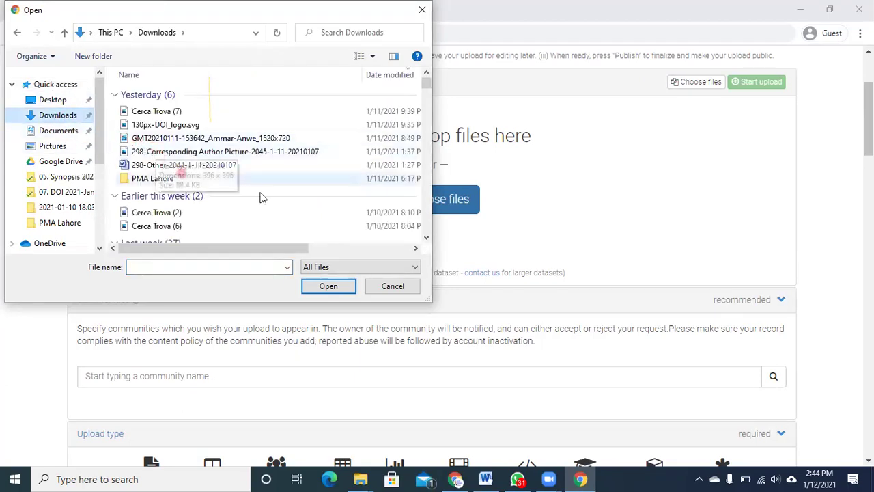
click(478, 234)
click(426, 238)
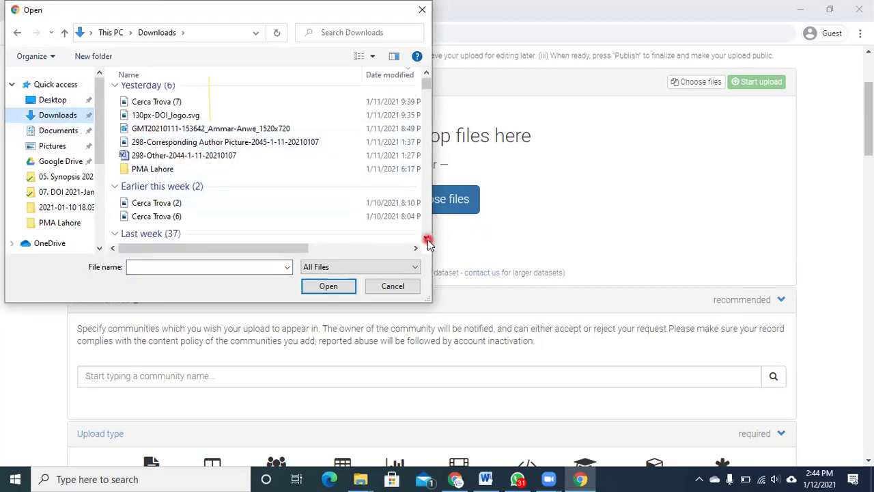
click(332, 235)
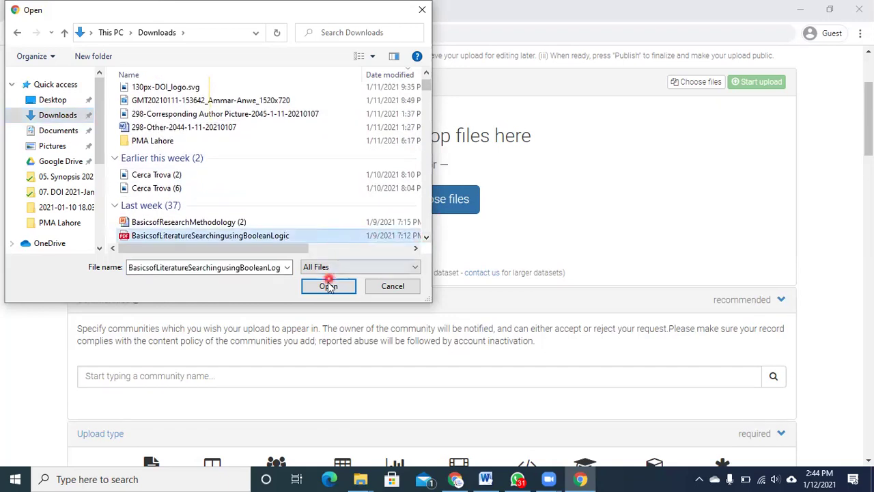
click(328, 286)
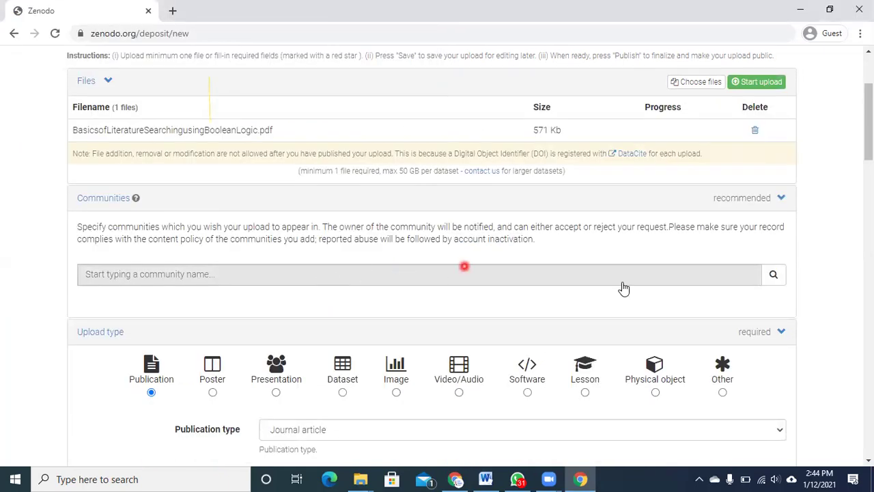
scroll(869, 136, up, 1)
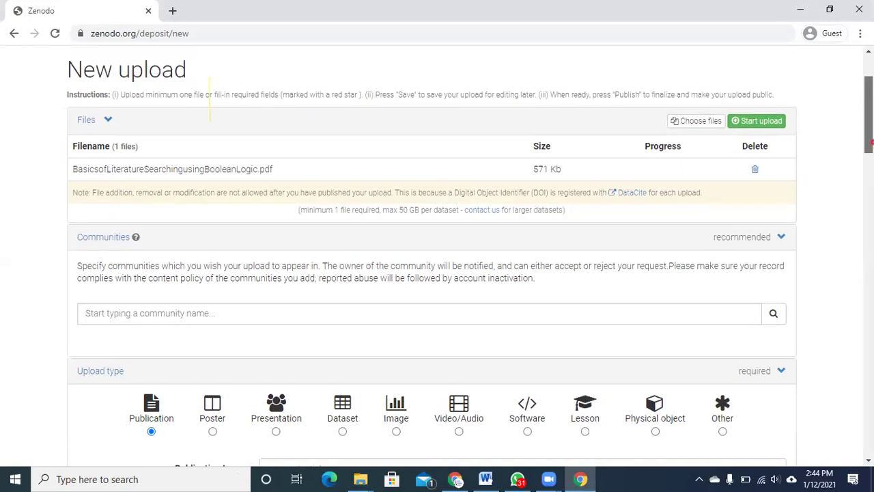
scroll(210, 103, down, 2)
- Search the Communities box for 'open access pakistan' and add Open Access Pakistan
click(639, 250)
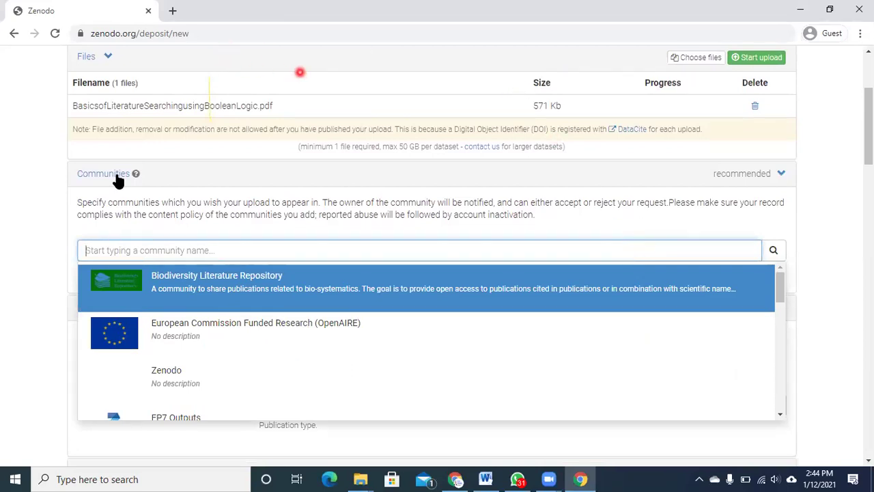
drag(96, 174, 136, 175)
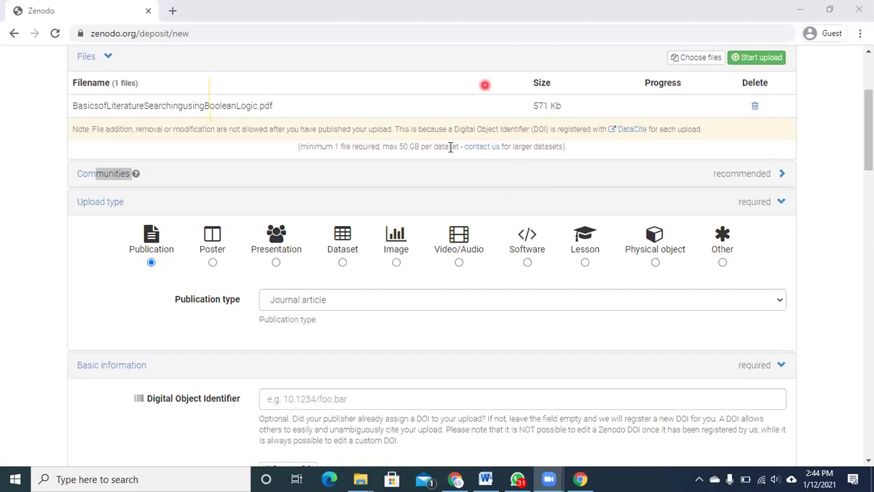
click(83, 175)
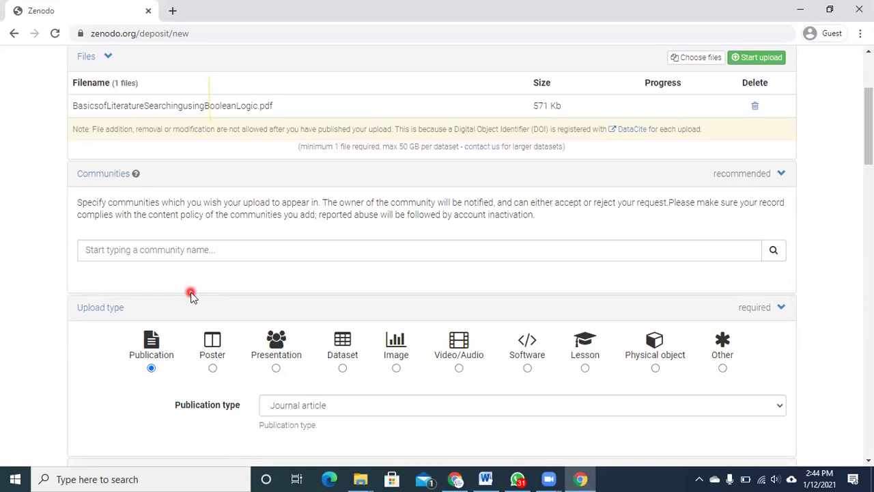
click(181, 258)
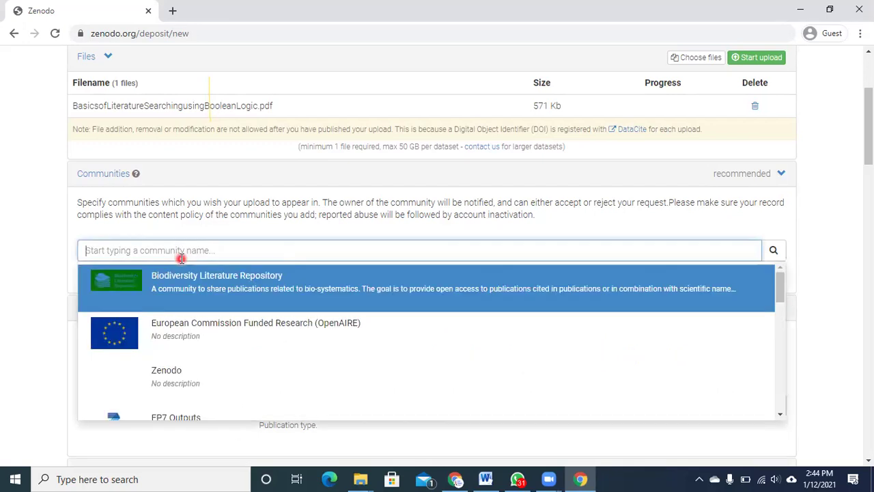
text(op)
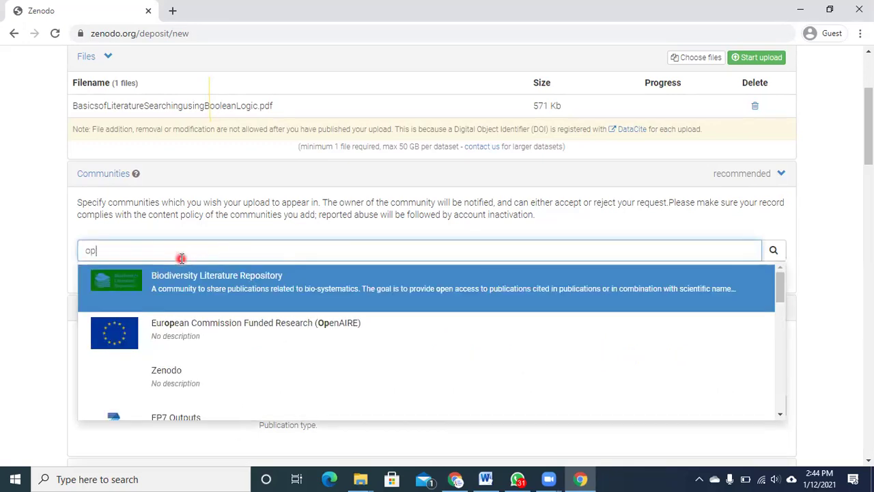
text(en access )
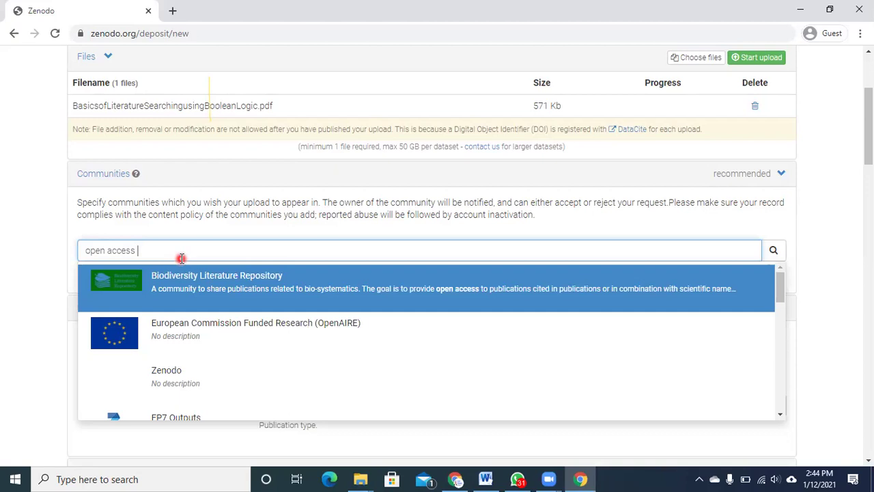
text(pakistr)
text(an)
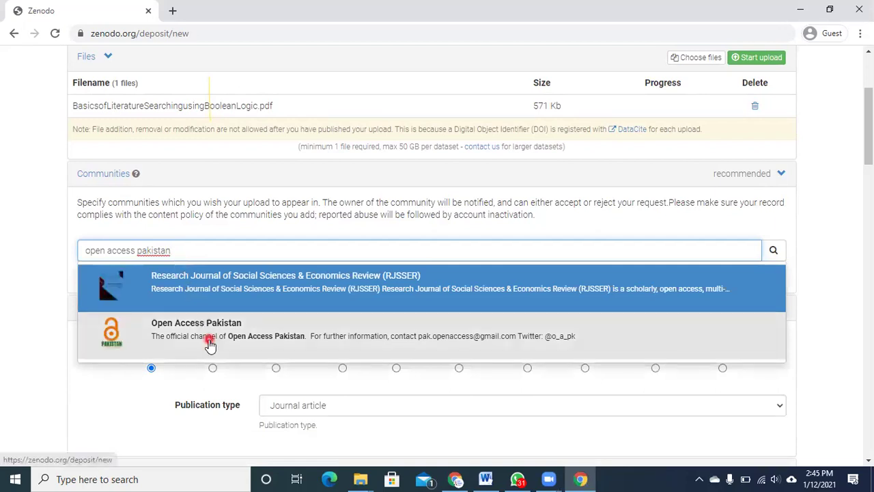
click(210, 345)
- Add Biodiversity Literature Repository, OpenAIRE, Zenodo and FP7 Outputs as communities
click(185, 252)
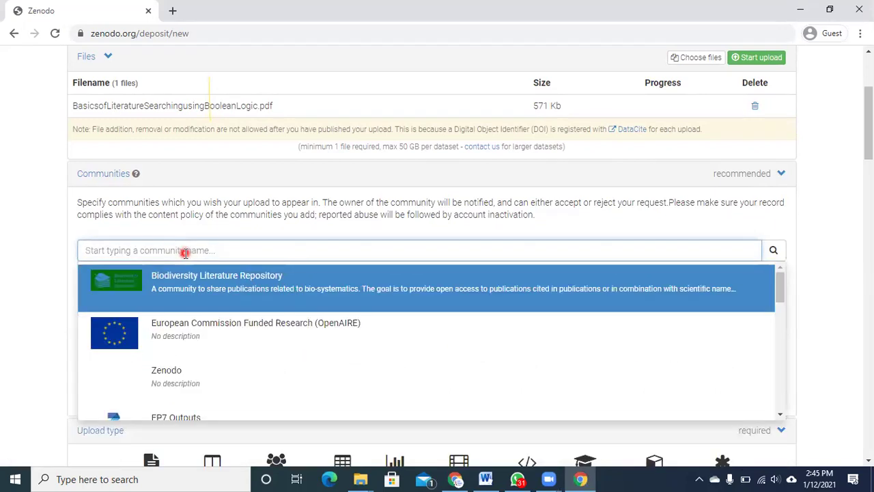
click(195, 280)
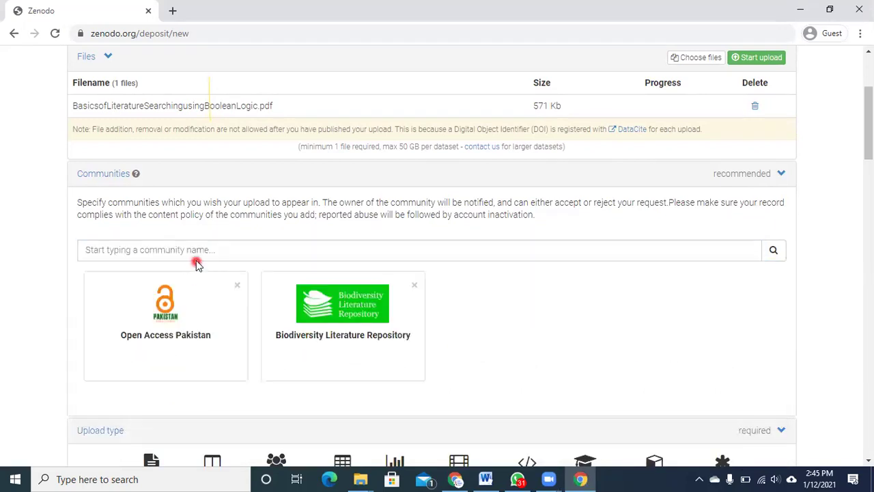
click(195, 250)
click(195, 305)
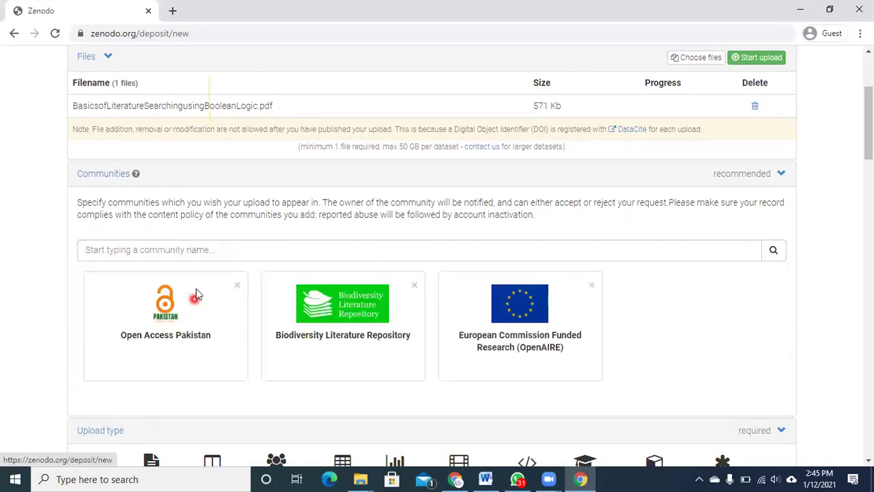
click(203, 252)
click(203, 297)
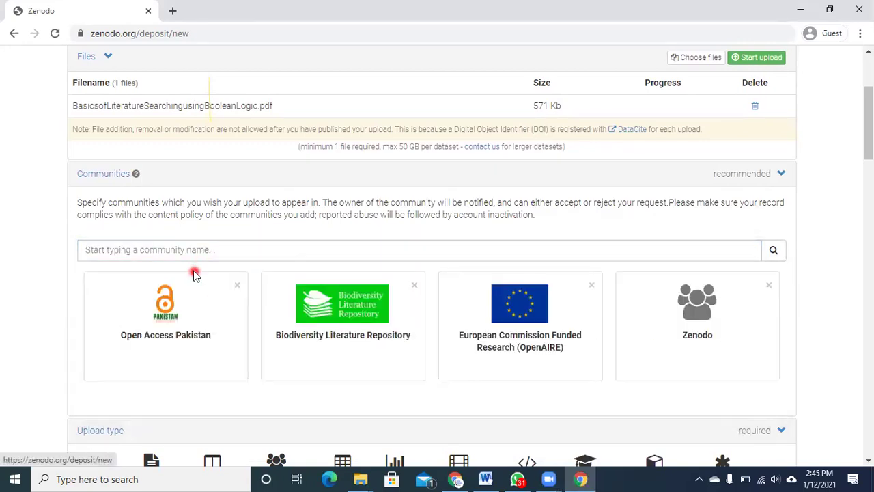
click(185, 250)
click(186, 296)
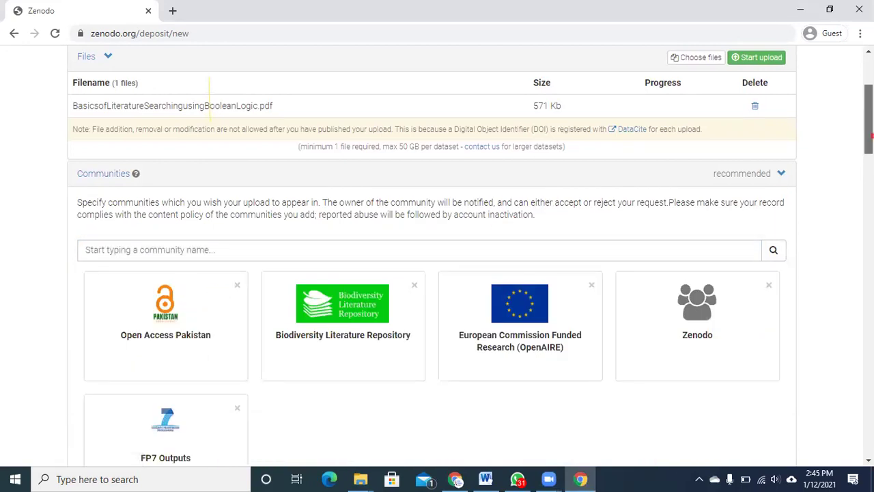
- Browse the publication types, then switch the upload type to Presentation and back to Publication
scroll(869, 137, down, 6)
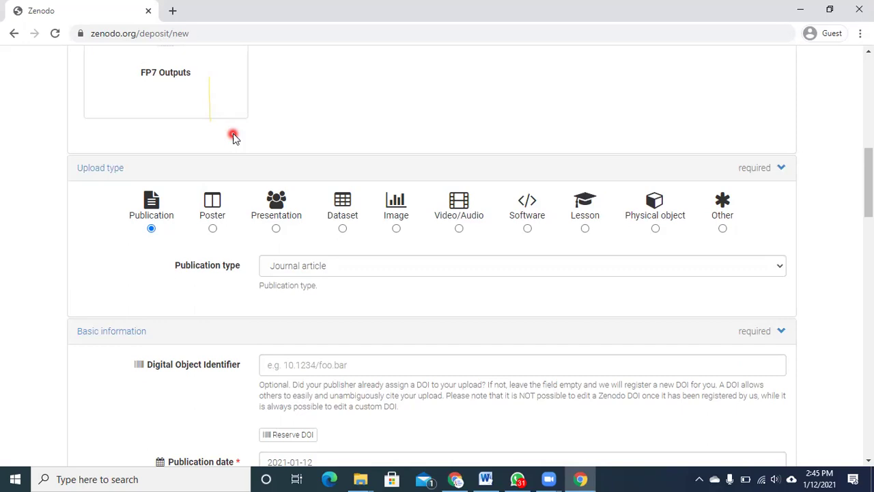
click(324, 272)
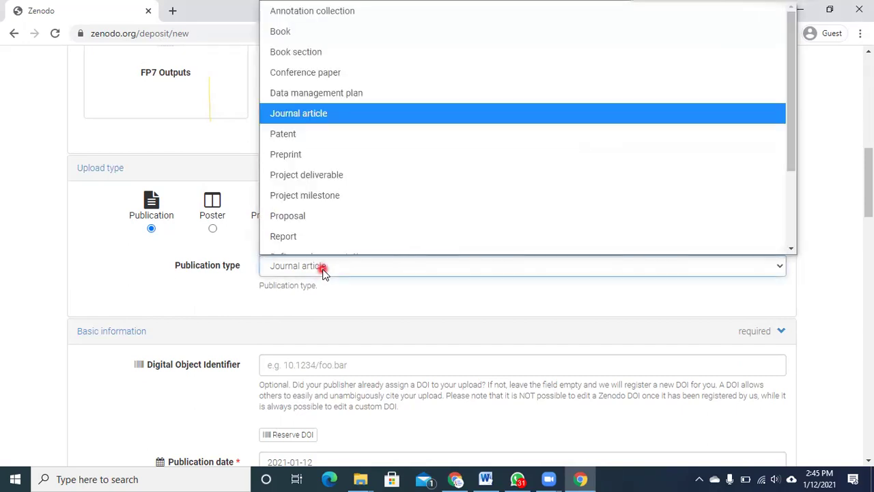
scroll(488, 248, down, 2)
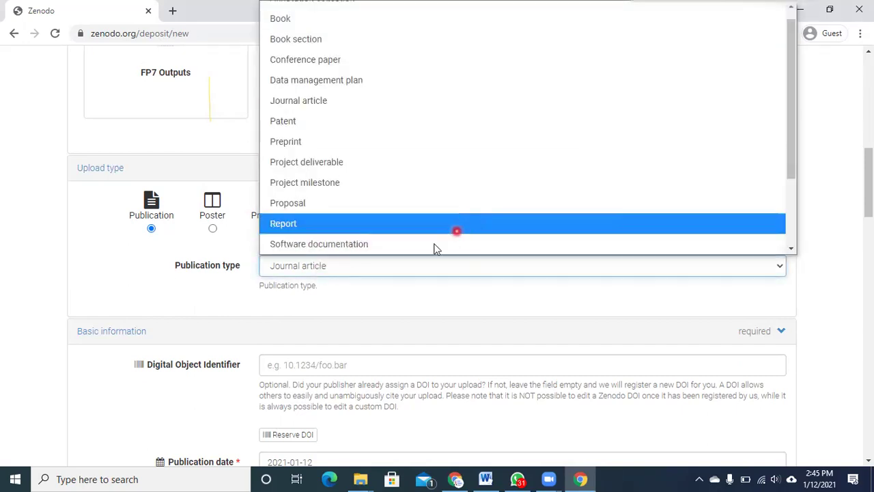
click(154, 256)
click(276, 228)
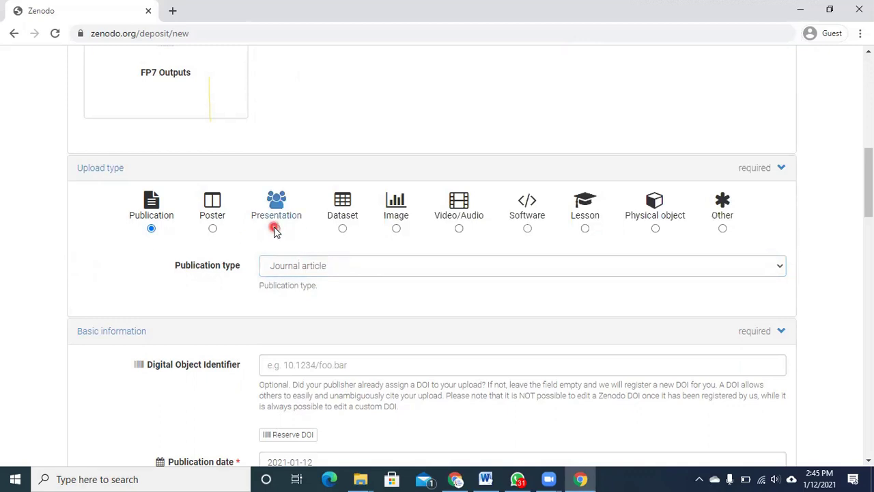
click(143, 221)
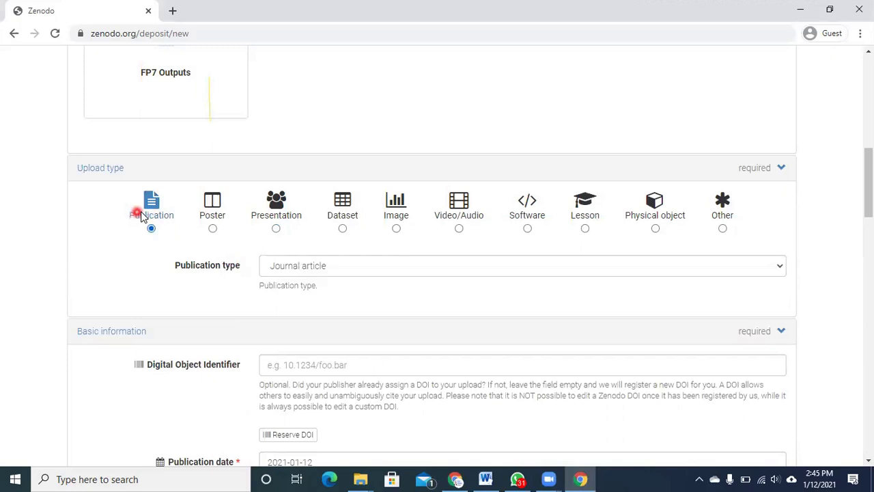
- Keep Publication with Journal article and reserve DOI 10.5281/zenodo.4434032
click(324, 274)
click(324, 273)
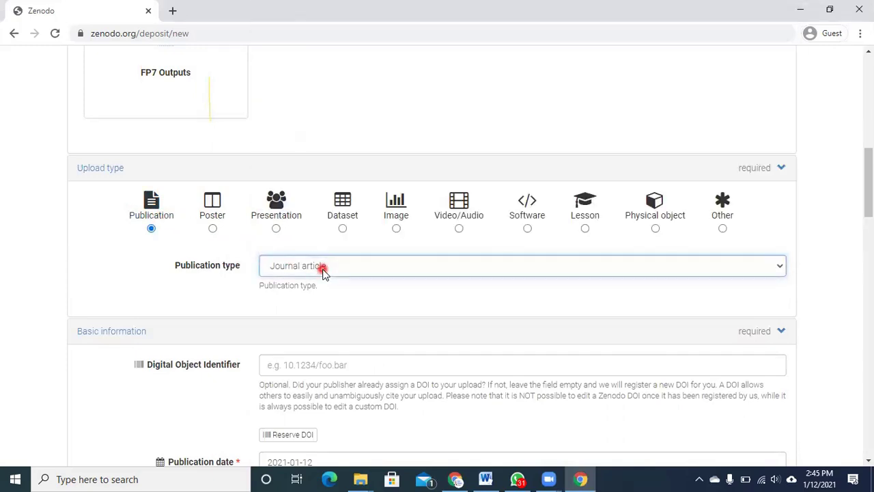
click(324, 273)
click(324, 273)
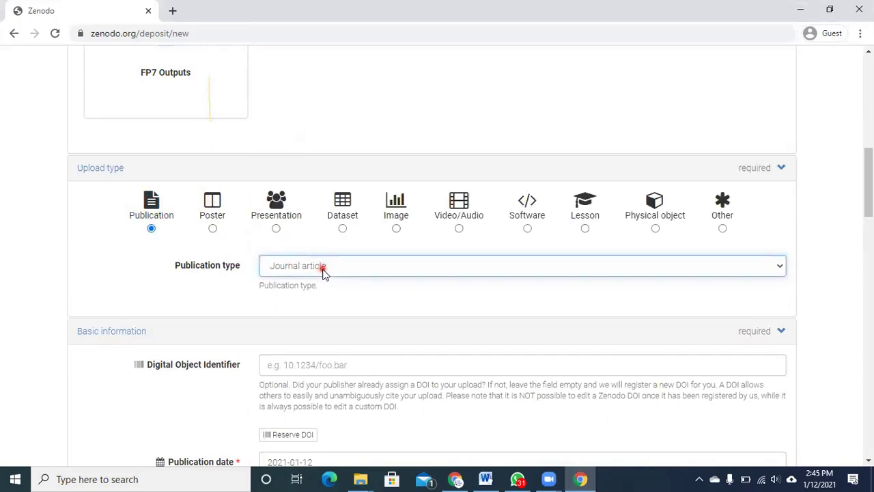
click(276, 228)
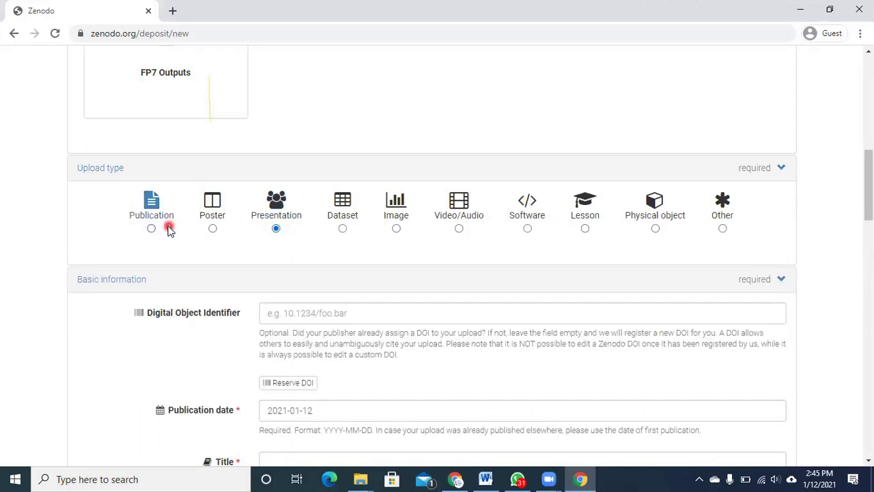
click(167, 229)
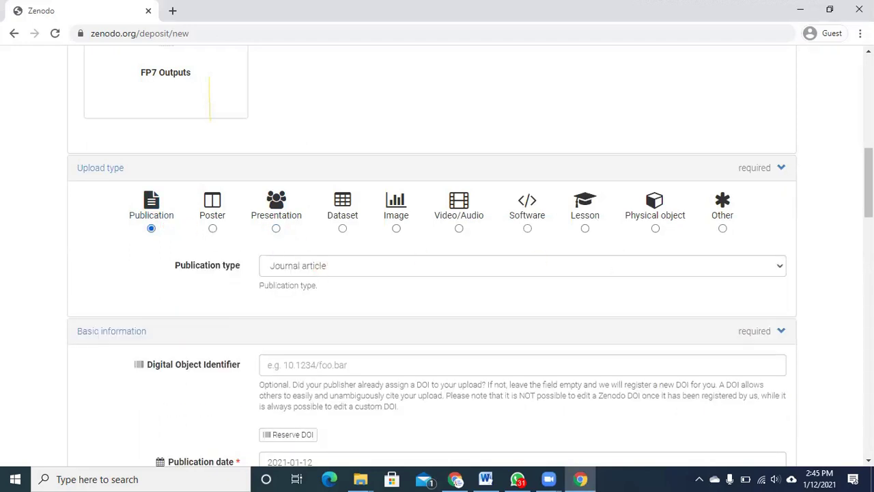
scroll(872, 235, down, 2)
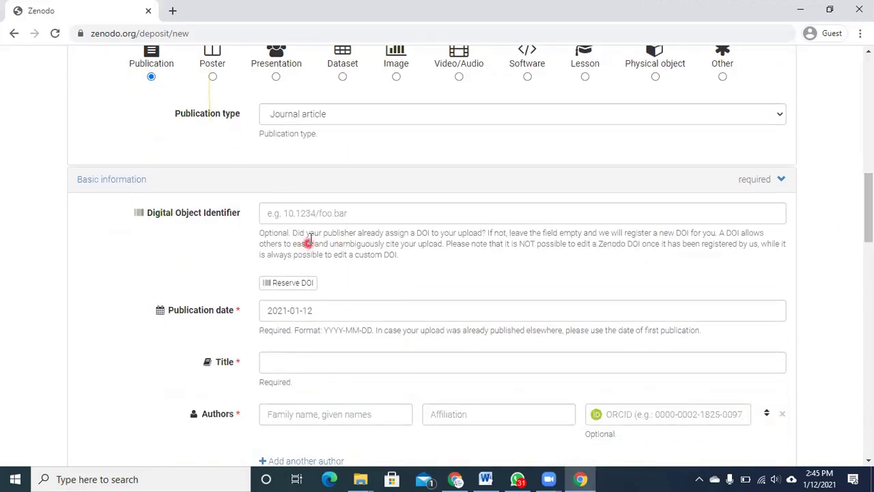
click(292, 283)
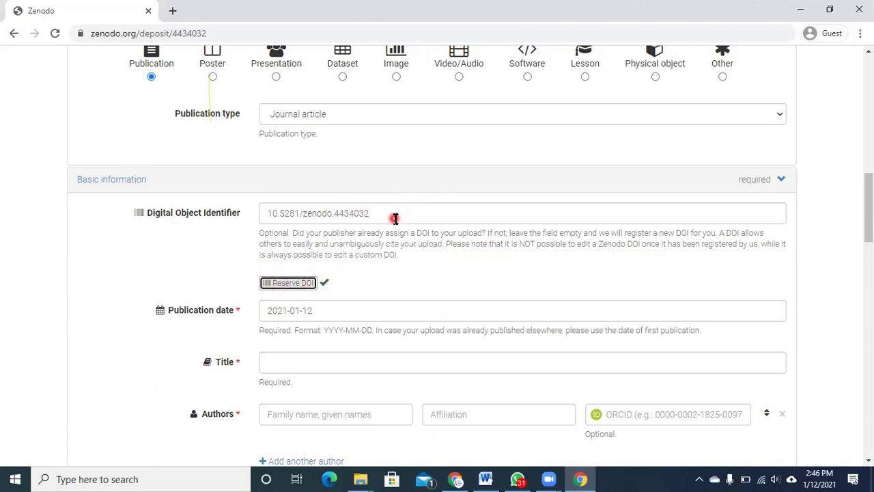
- Select the reserved DOI and set the publication date to 2020-08-30 in the calendar
drag(444, 217, 239, 216)
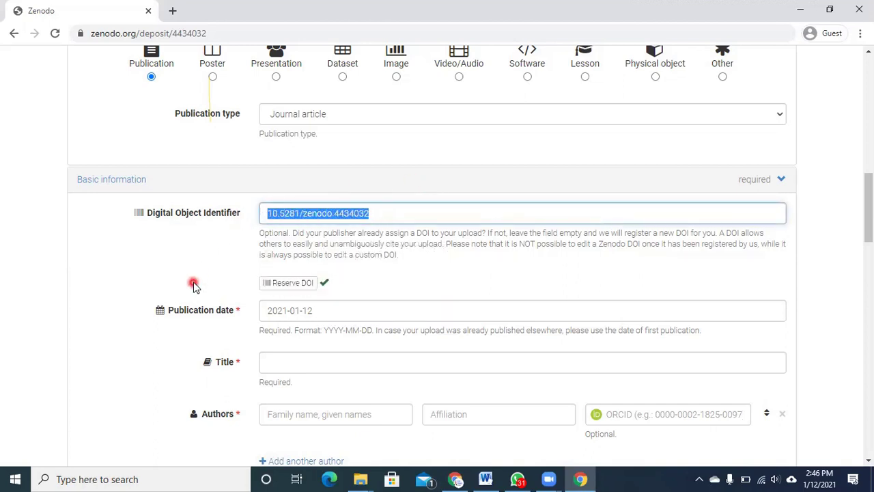
click(306, 311)
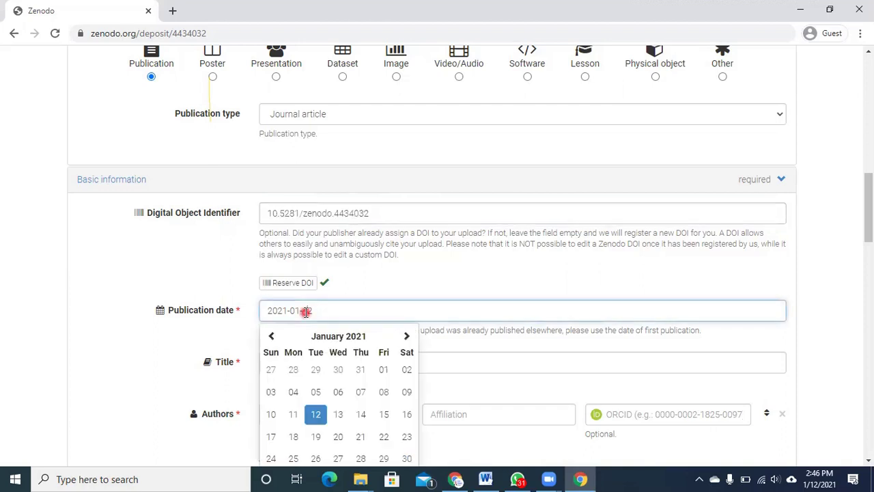
click(271, 336)
click(271, 336)
click(271, 336)
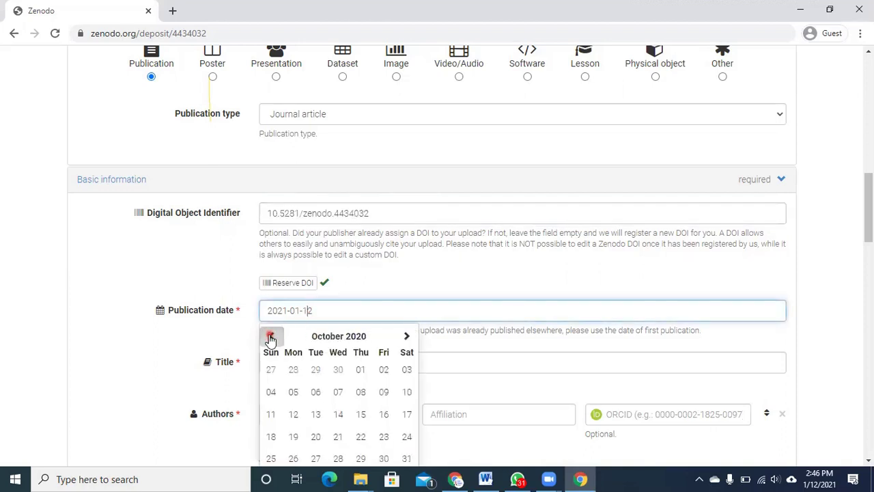
click(271, 336)
click(271, 336)
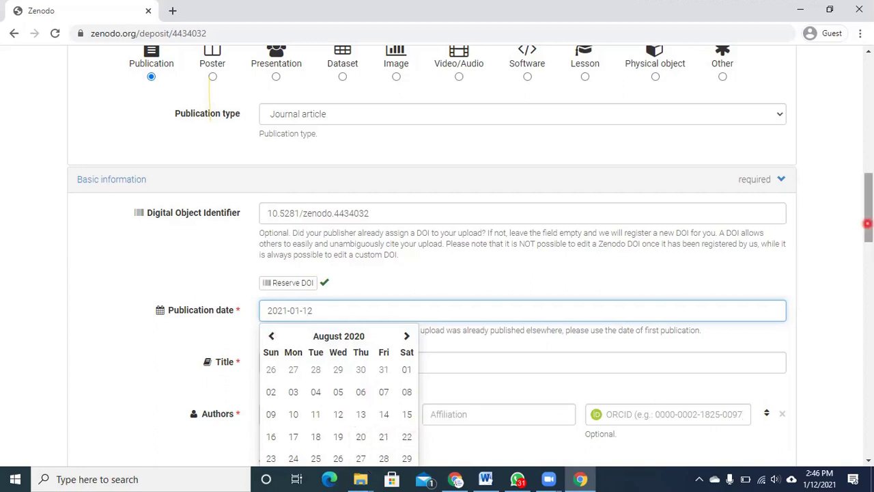
scroll(868, 225, down, 1)
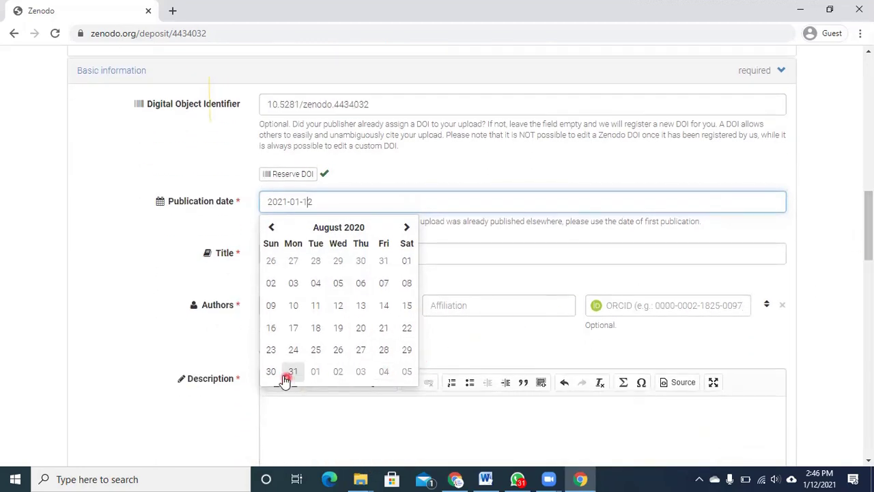
click(271, 372)
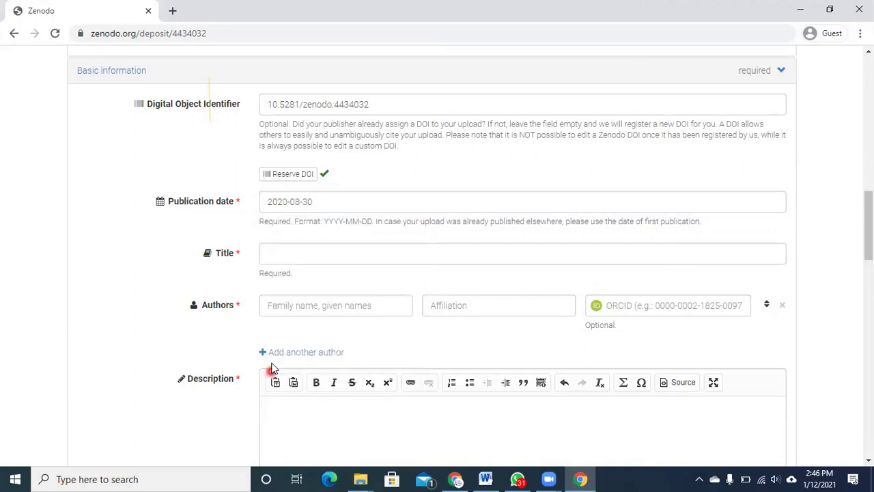
- Title the upload 'Basics of Literature Searching'
click(267, 322)
click(293, 249)
text(B)
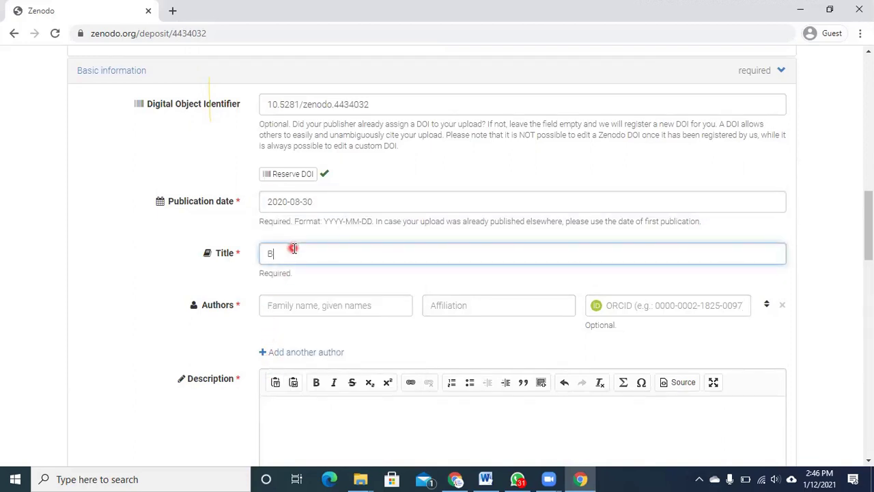
text(as)
key(BackSpace)
text(terature Searc)
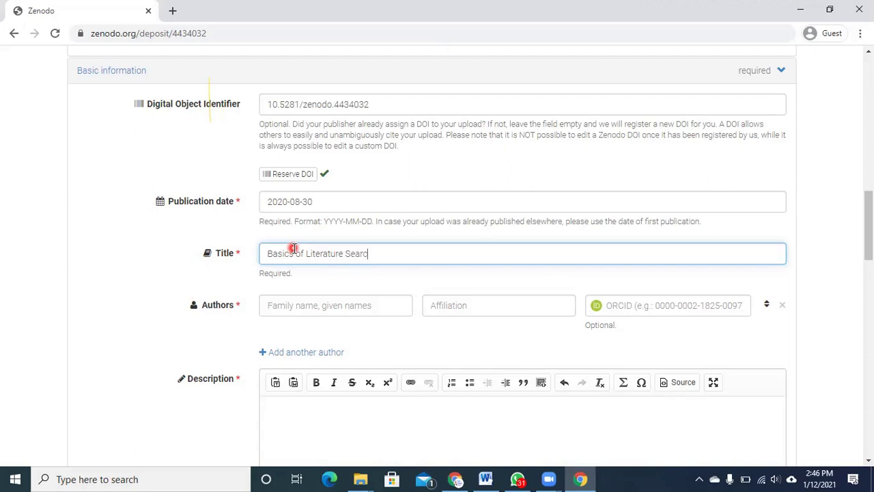
text(hing)
- Enter the first author's name with affiliation XYZ, leave ORCID blank, and add a second author row
click(300, 311)
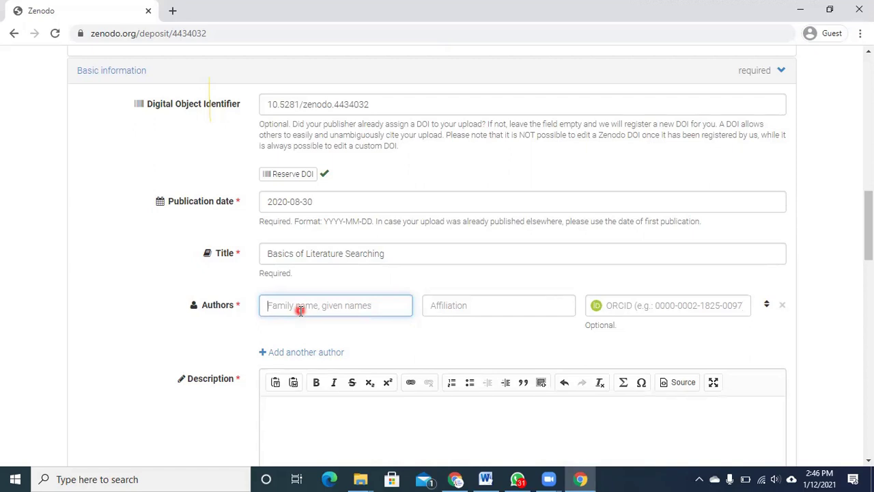
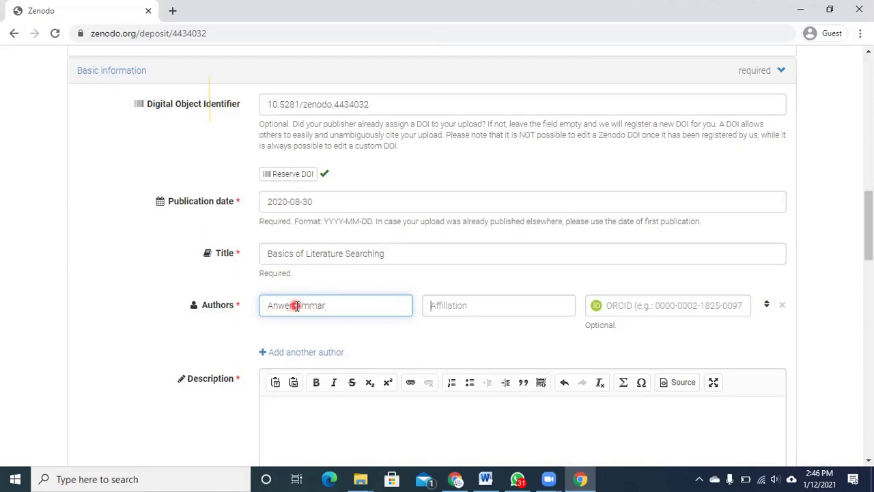
key(Tab)
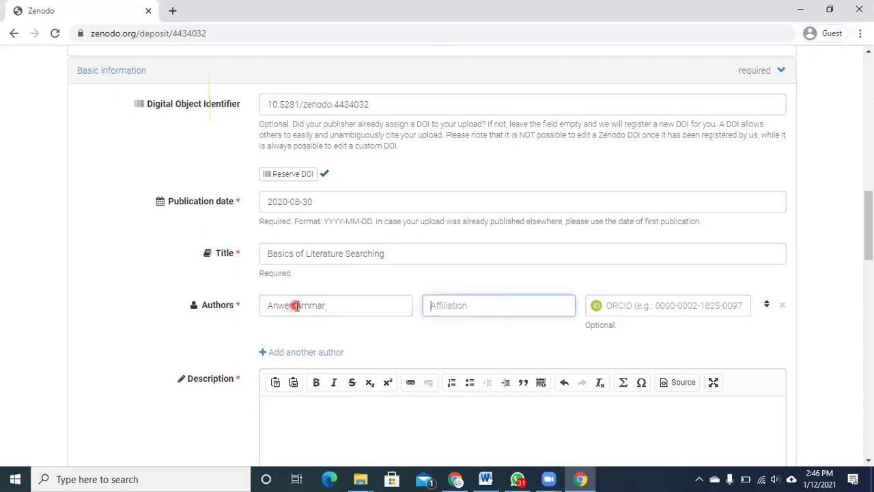
text(XYZ)
key(Tab)
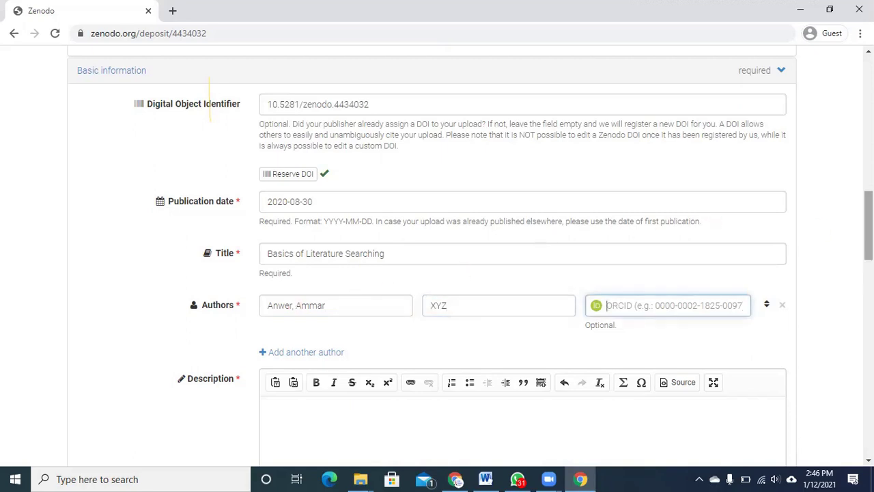
drag(869, 243, 869, 278)
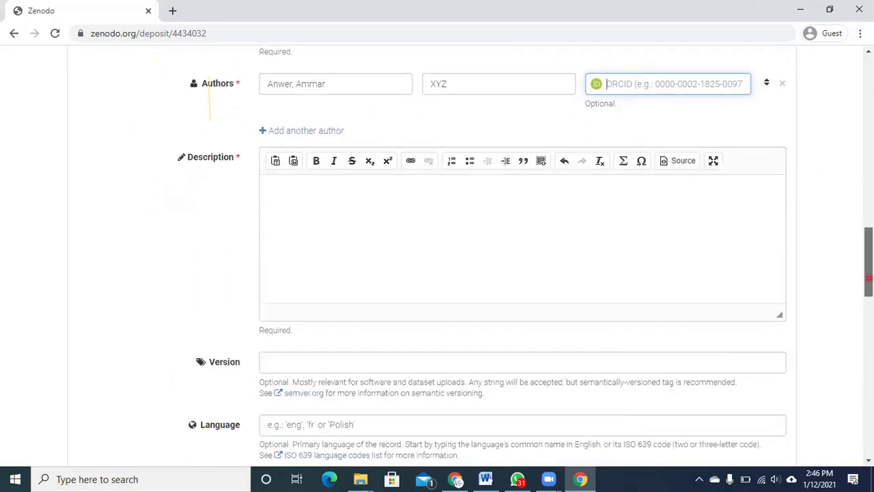
click(615, 230)
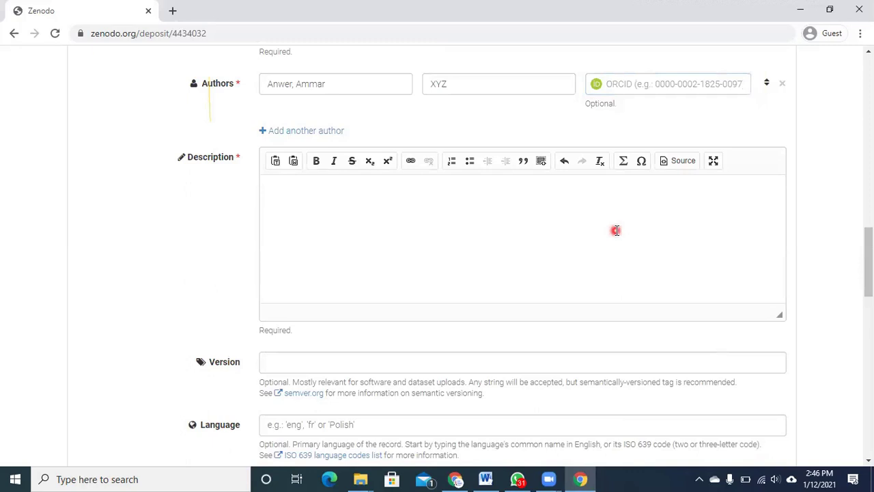
click(265, 131)
click(282, 136)
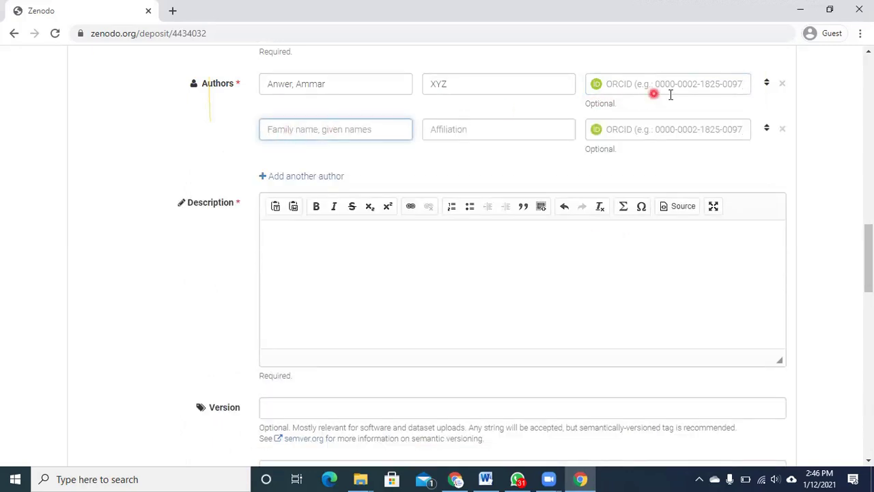
- Remove the empty second author and enter the description 12345
click(785, 132)
click(518, 215)
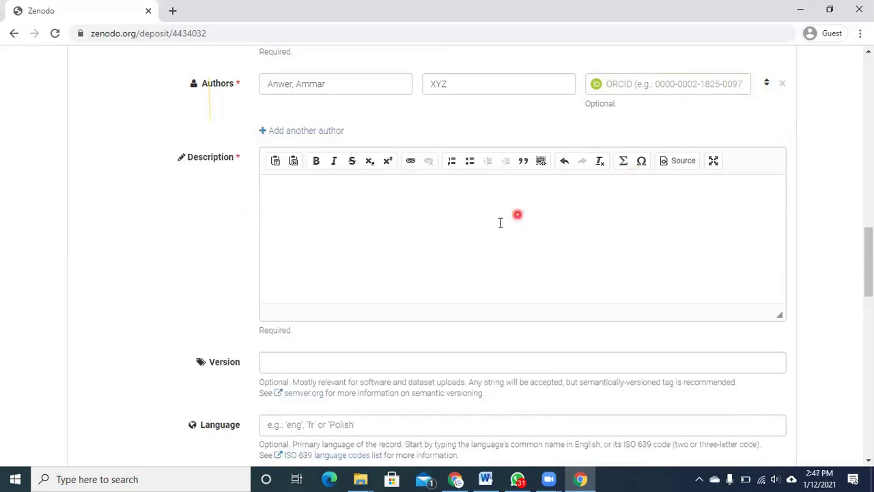
click(464, 239)
text(B)
key(BackSpace)
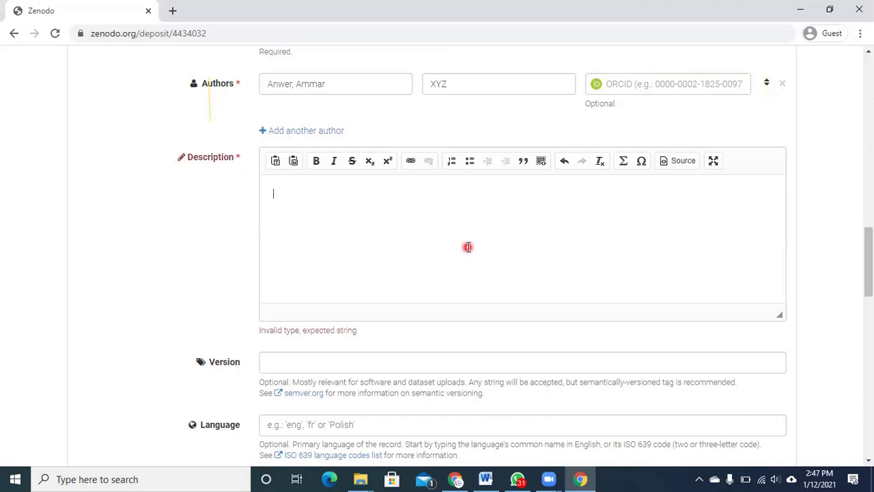
text(12345)
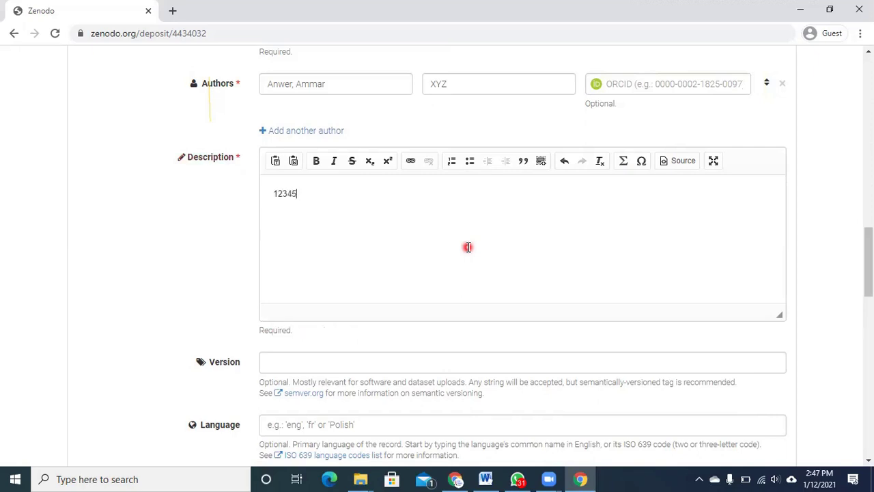
- Set the upload's version to 1.00
click(376, 361)
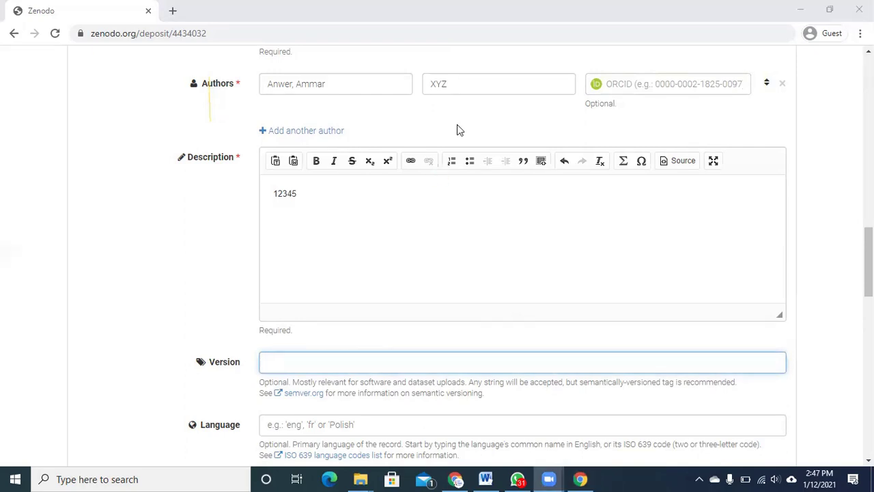
drag(187, 356, 244, 366)
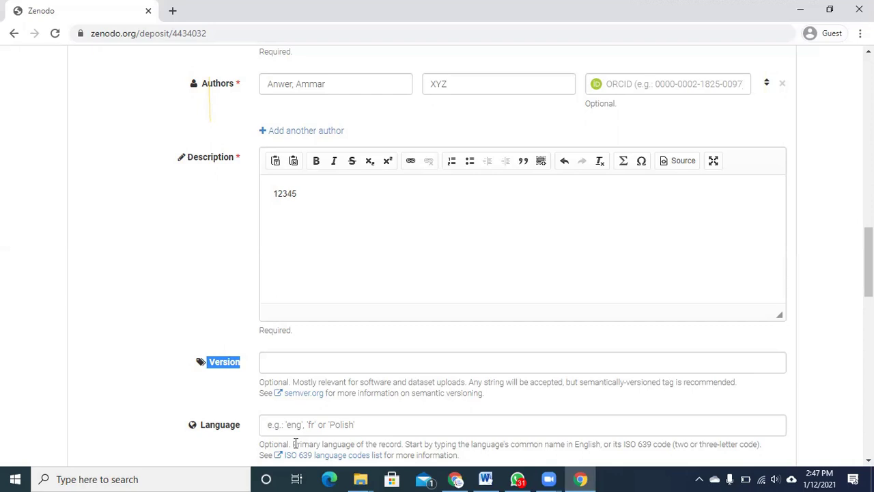
click(319, 363)
text(1.00)
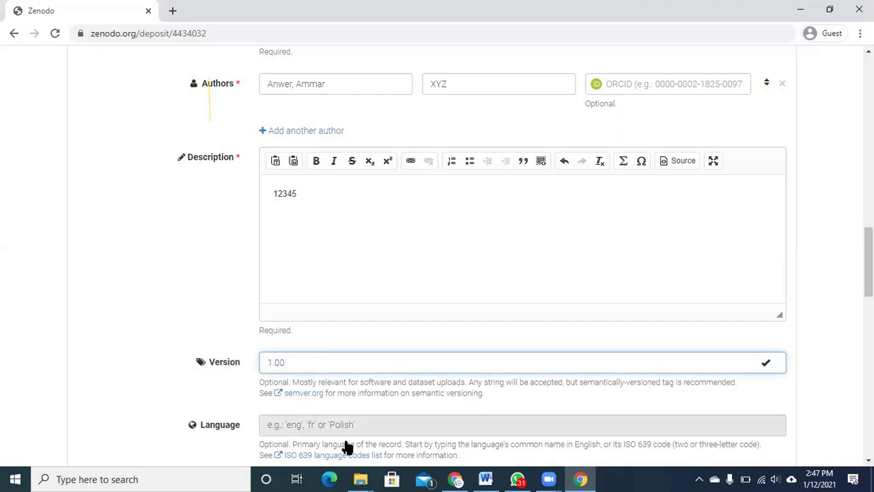
- Open a new browser tab and go to your Zenodo uploads list
click(172, 10)
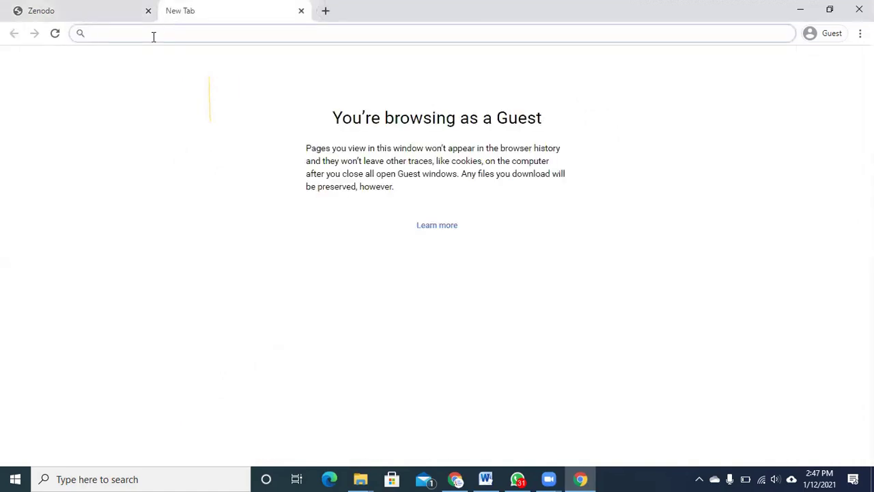
text(pakistan jo)
text(urnal)
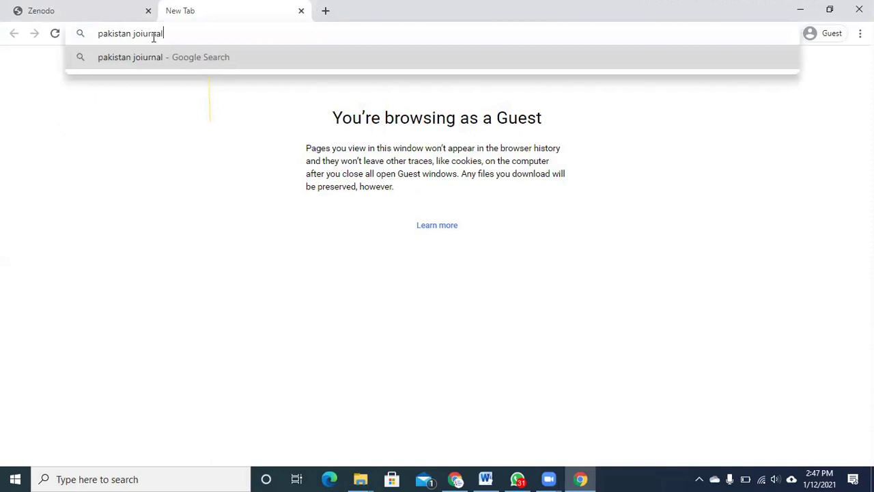
key(BackSpace)
key(BackSpace)
key(BackSpace)
key(BackSpace)
key(BackSpace)
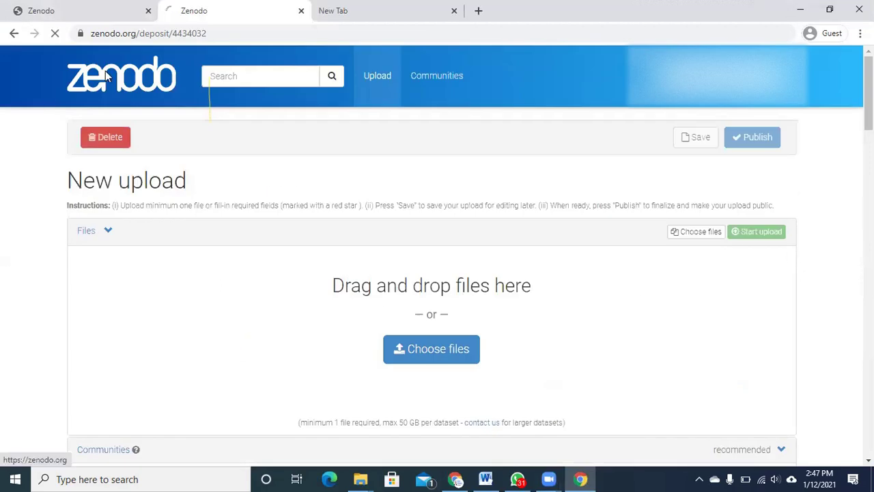
click(112, 79)
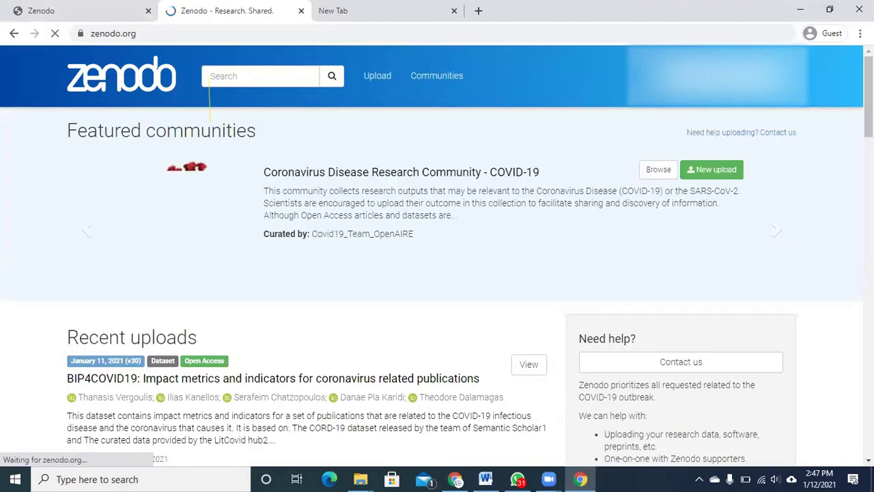
click(378, 76)
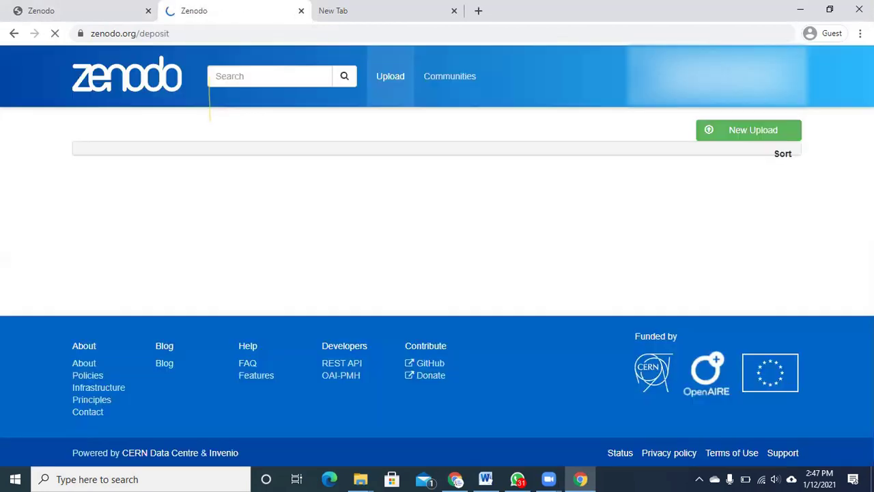
- Open the Pakistan Journal of Surgery and Medicine Citation Record in a new tab and switch to it
scroll(437, 253, down, 6)
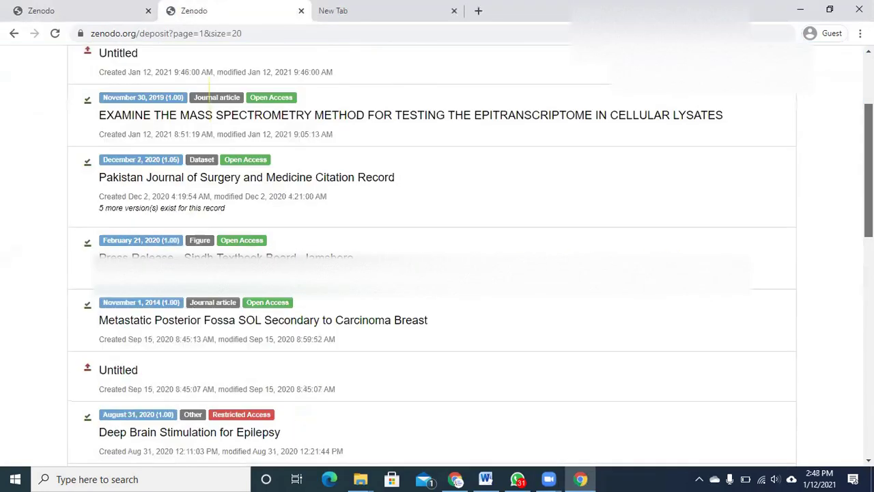
scroll(437, 253, down, 6)
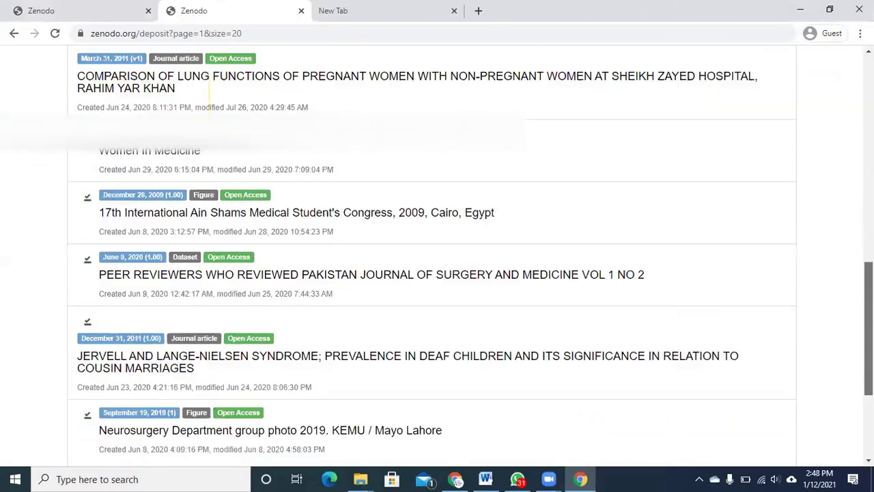
scroll(437, 253, up, 5)
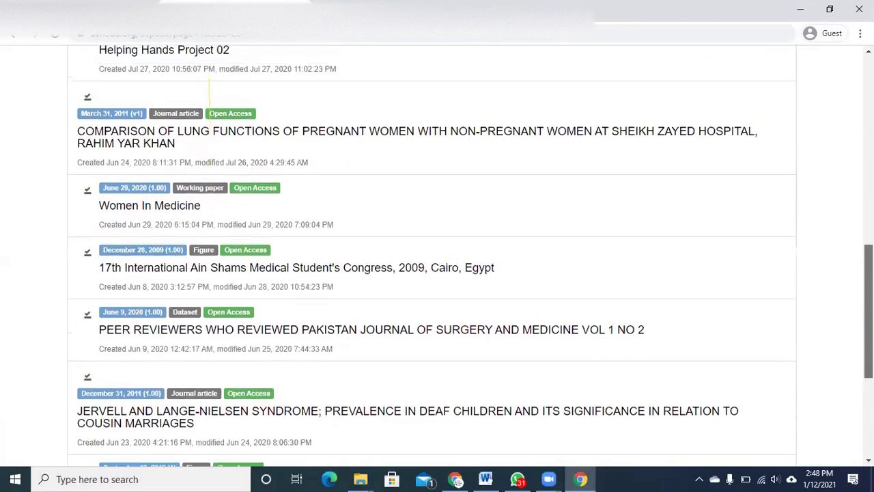
scroll(438, 253, up, 1)
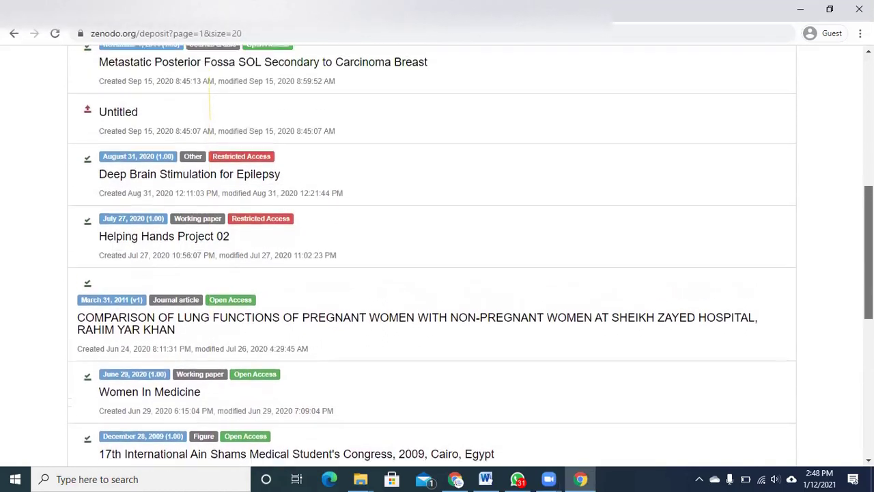
scroll(210, 105, up, 3)
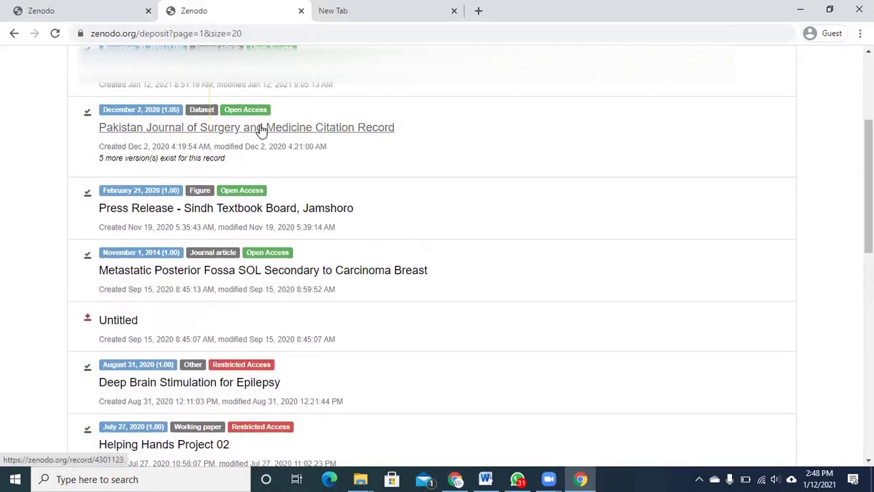
middle_click(261, 128)
scroll(716, 65, down, 1)
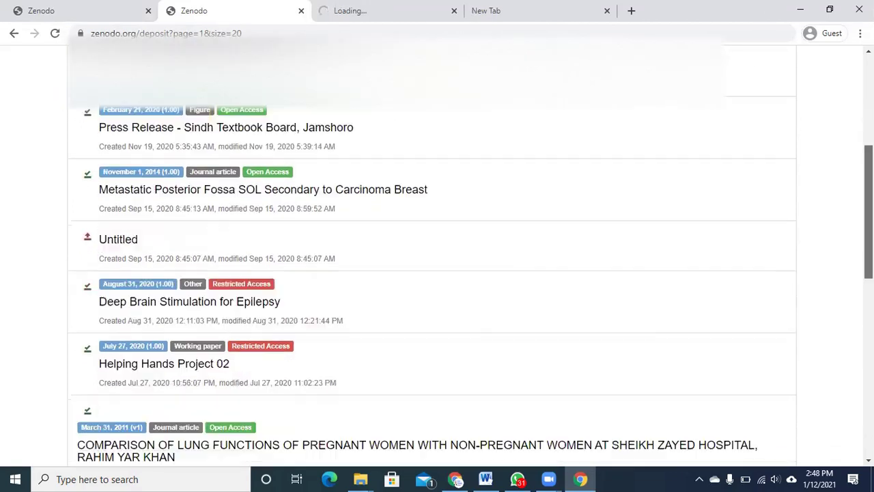
scroll(716, 64, up, 4)
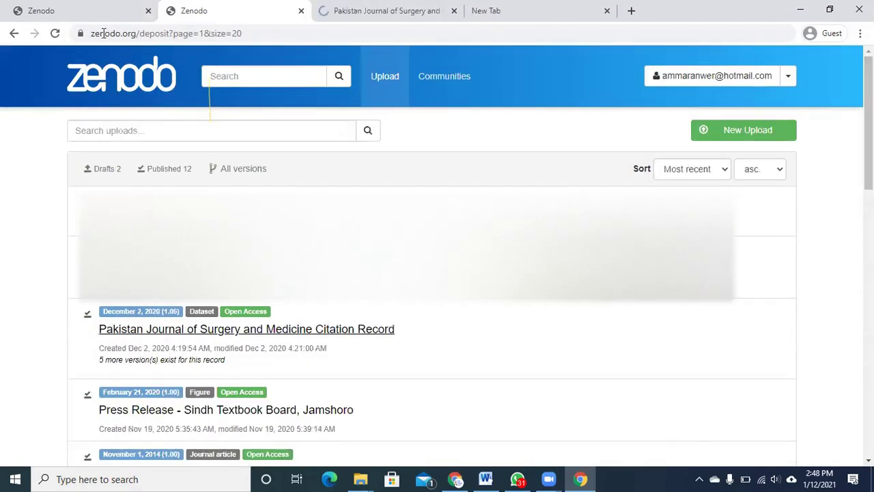
click(98, 14)
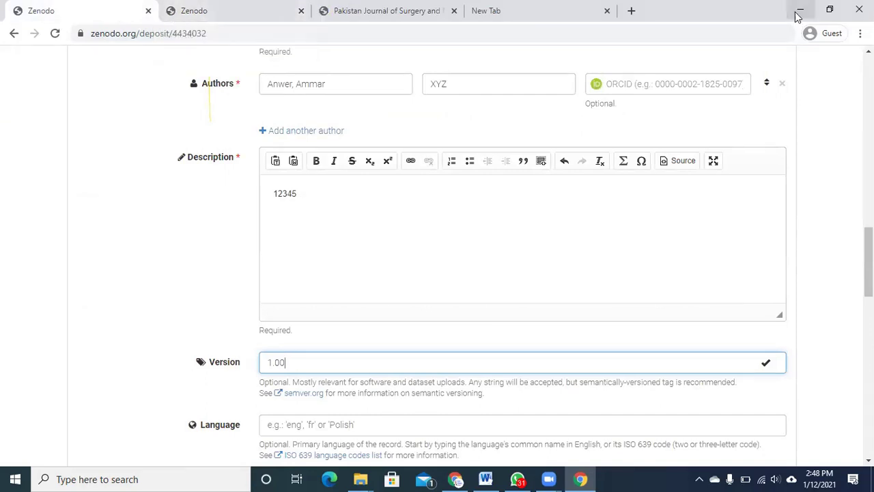
double_click(767, 9)
click(467, 67)
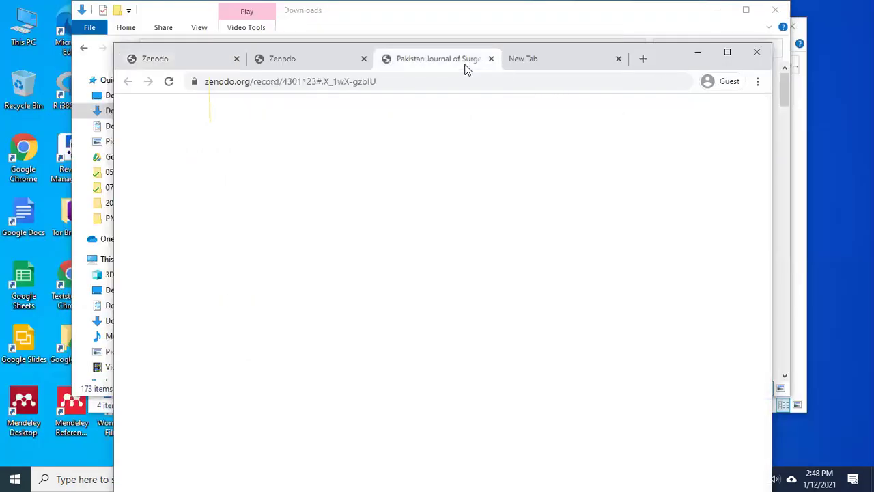
- Maximise the browser window and scroll through the citation record page
click(728, 53)
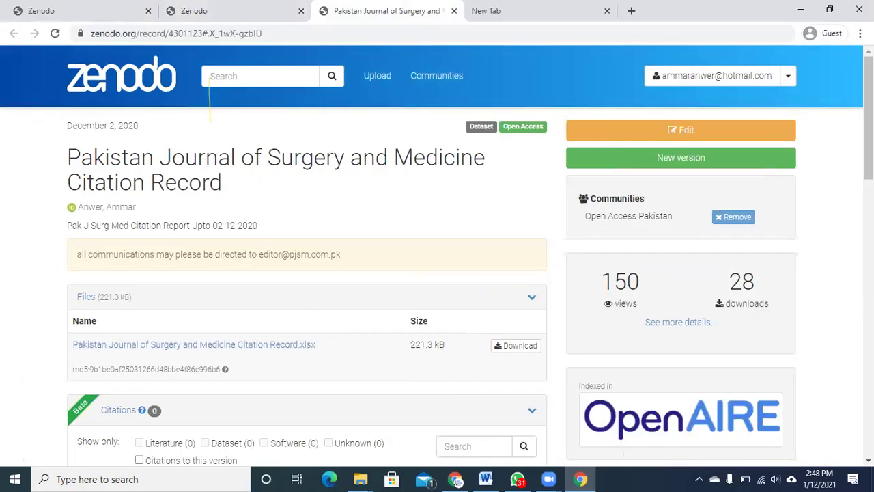
scroll(209, 107, down, 3)
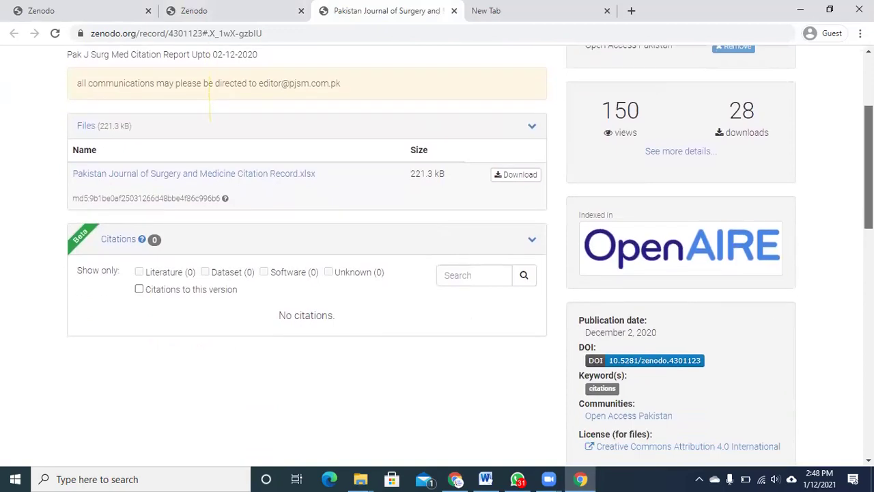
scroll(210, 99, down, 5)
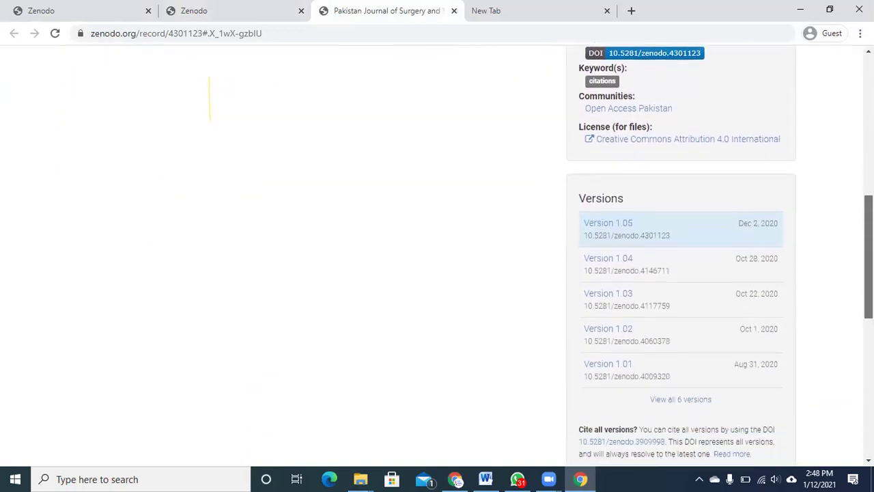
scroll(849, 278, down, 1)
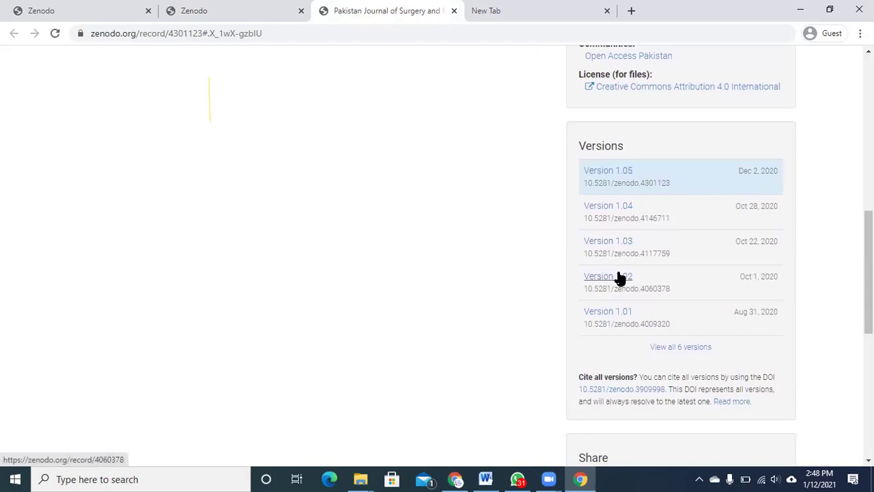
- List all 6 versions of the citation record, then return to the upload draft tab
click(681, 346)
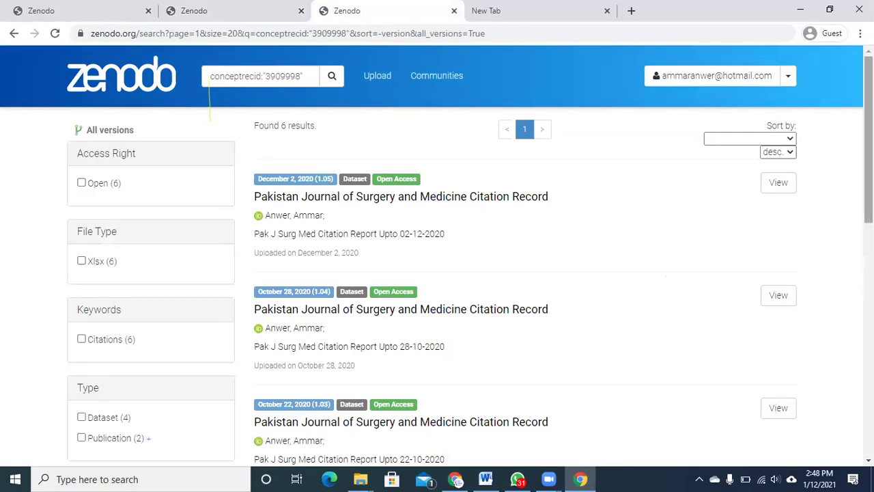
scroll(868, 198, down, 1)
scroll(868, 198, down, 7)
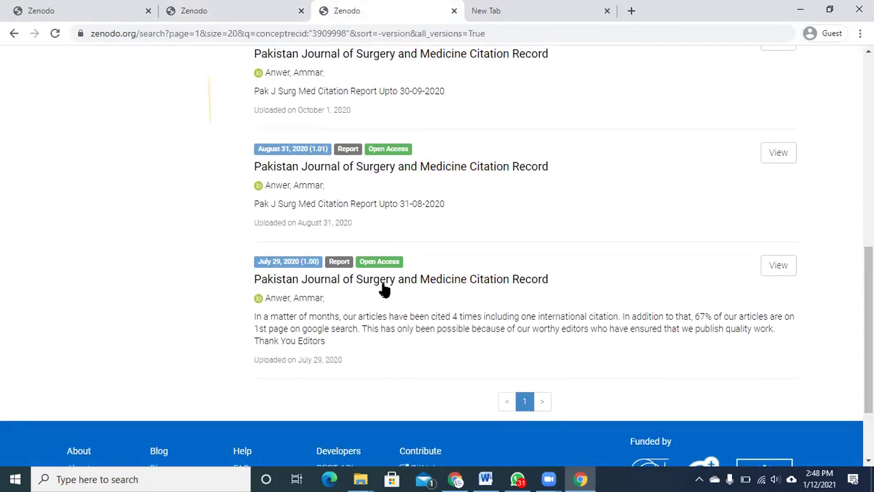
scroll(868, 321, up, 2)
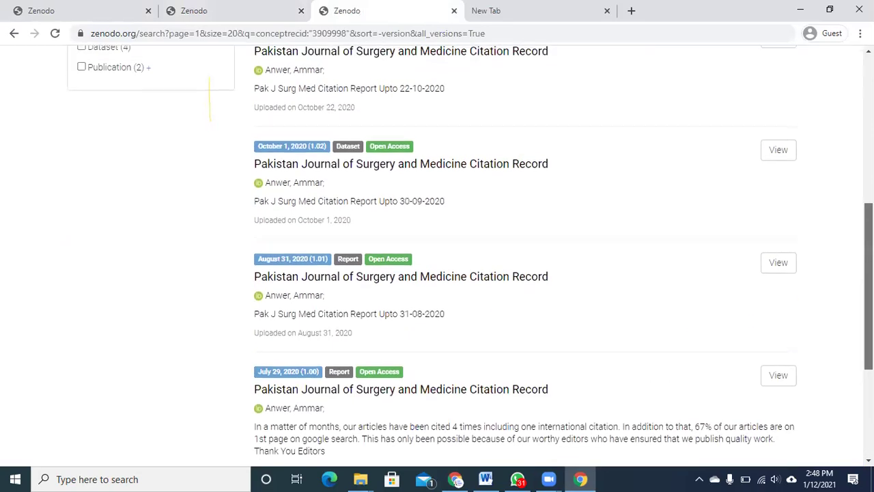
drag(869, 287, 841, 57)
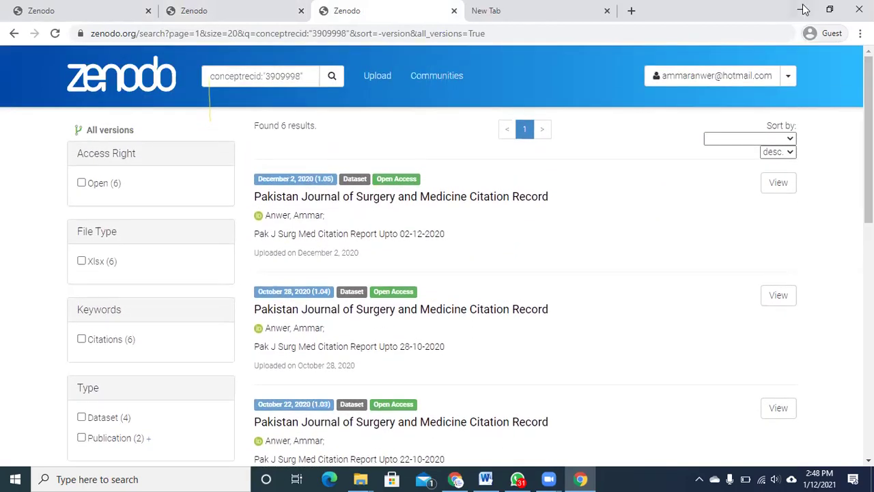
click(5, 6)
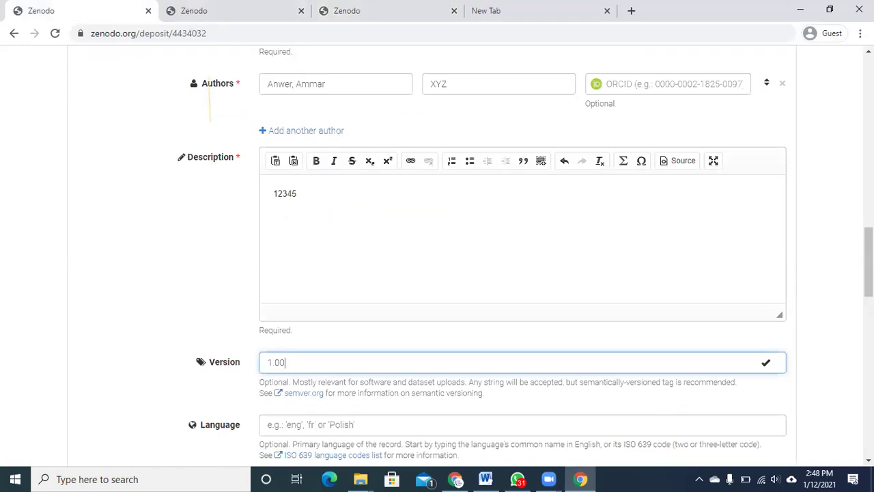
- Choose English in the draft's Language field via the 'eng' autocomplete
scroll(523, 253, down, 1)
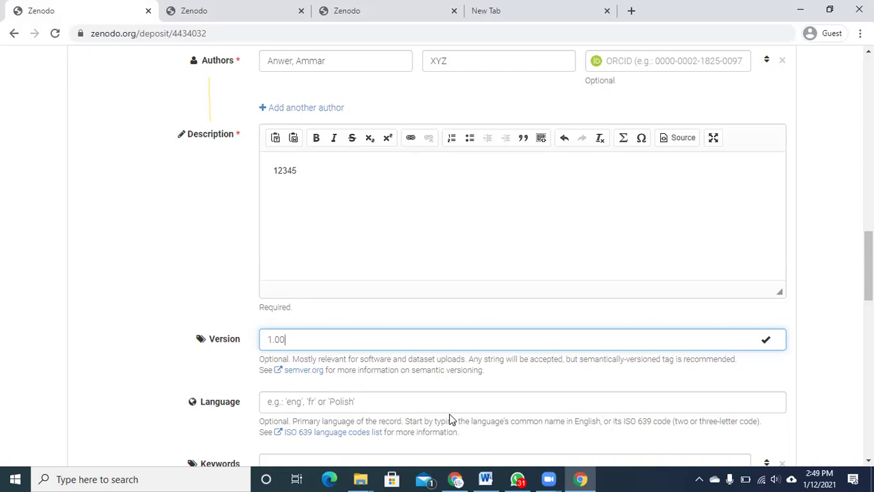
click(445, 403)
text(eng)
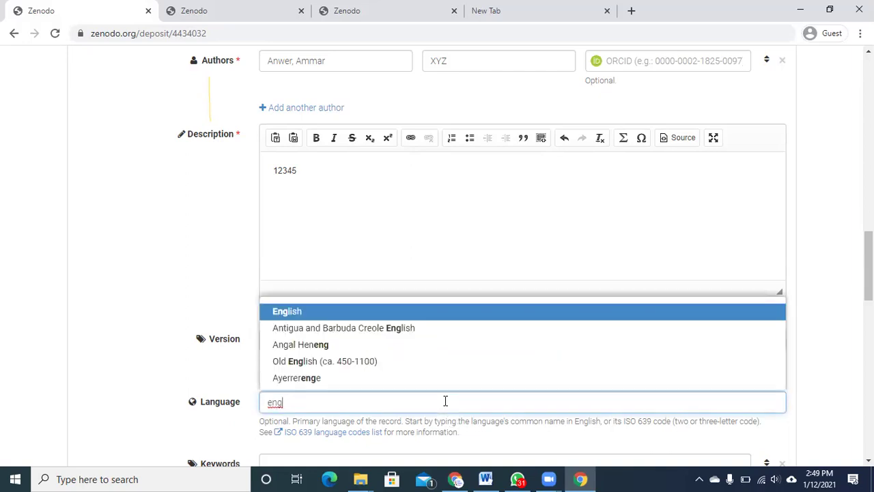
key(Return)
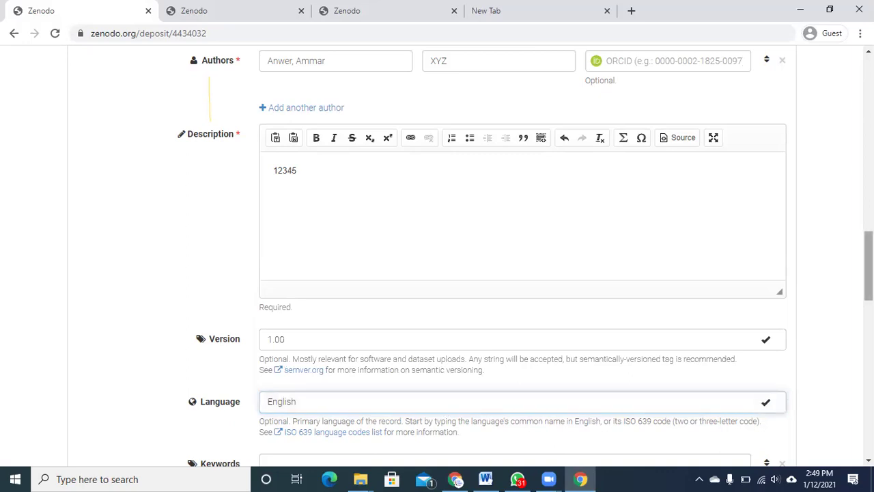
scroll(437, 273, down, 2)
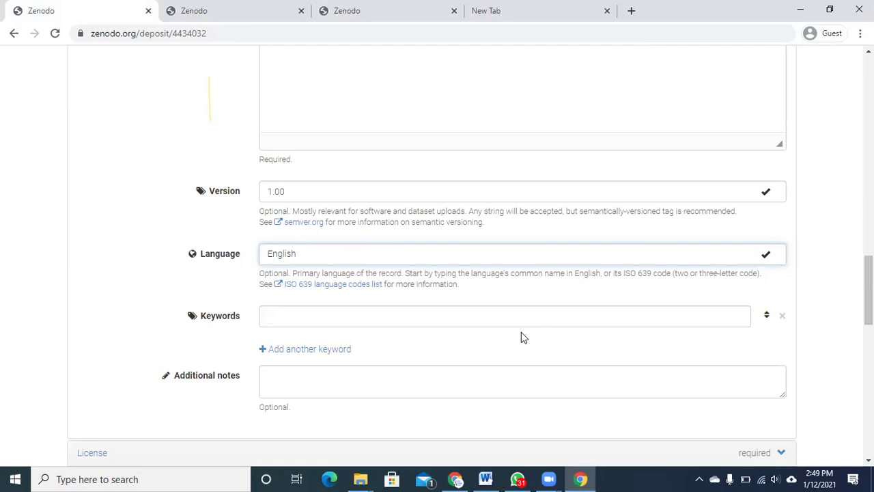
- Enter the keywords Literature Review, Boolean Logic and Research methodology
click(512, 311)
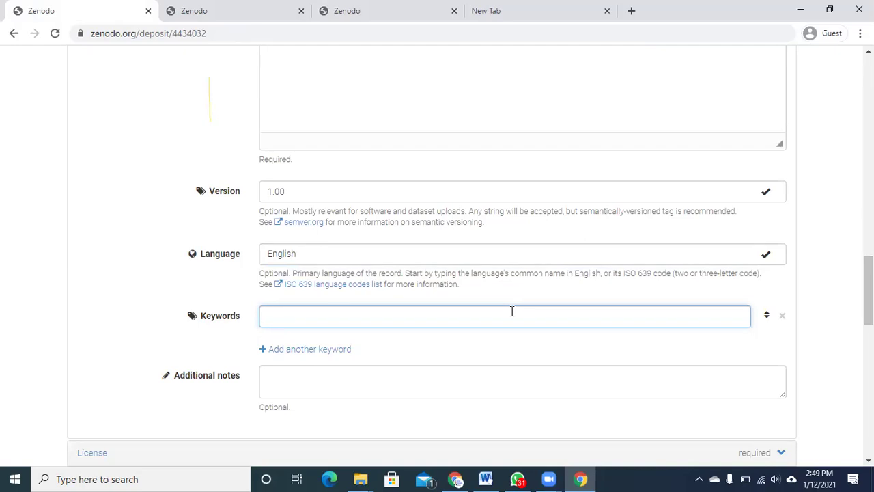
text(Literature Review)
click(324, 349)
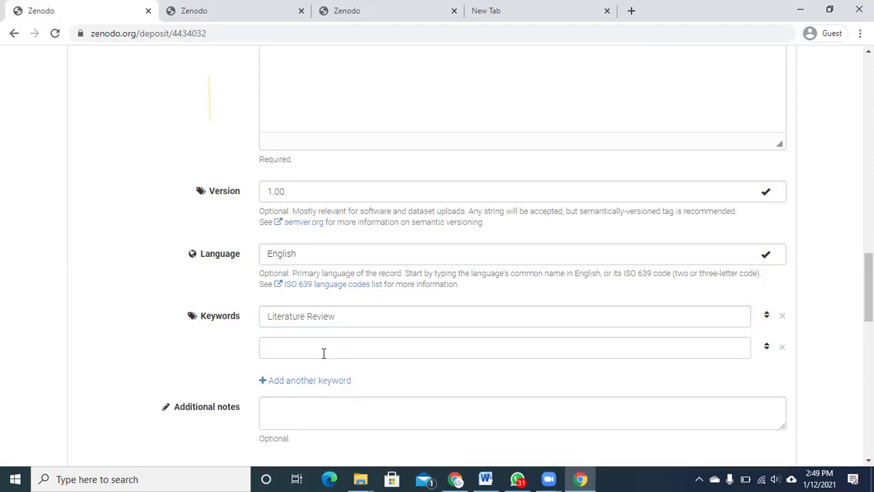
text(Boolean)
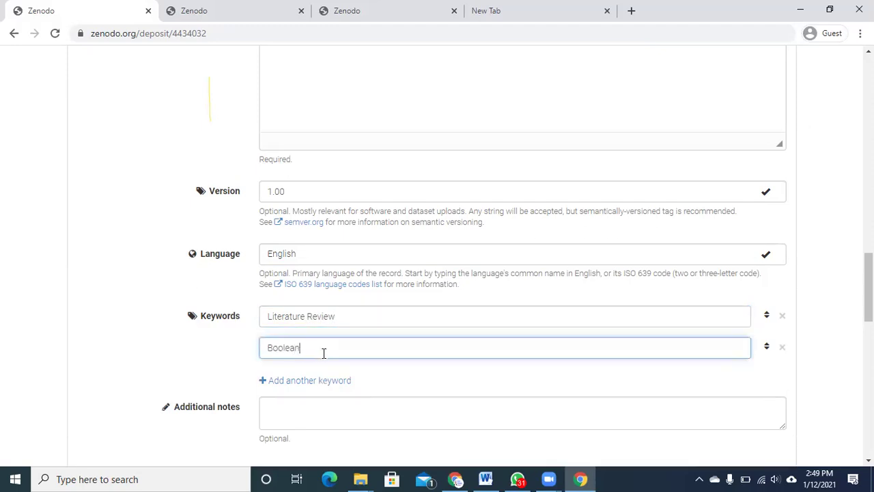
text( Logic)
click(334, 382)
text(Resea)
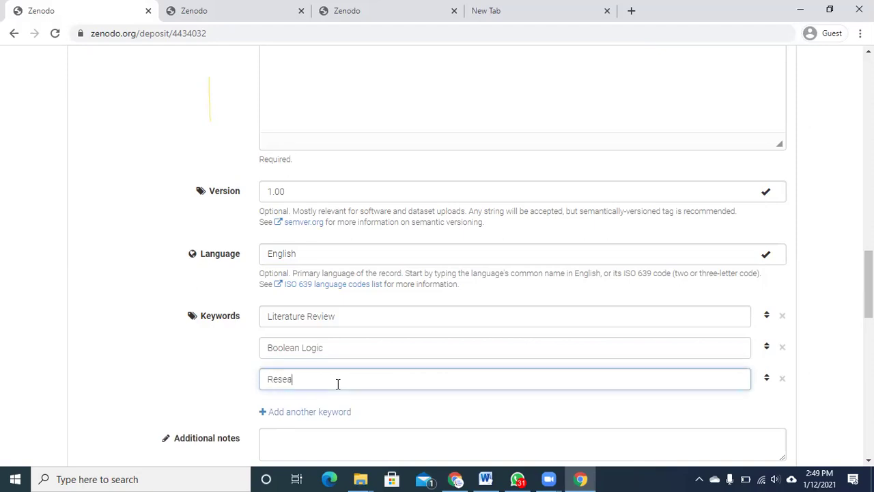
text(rch methodology)
scroll(869, 284, down, 1)
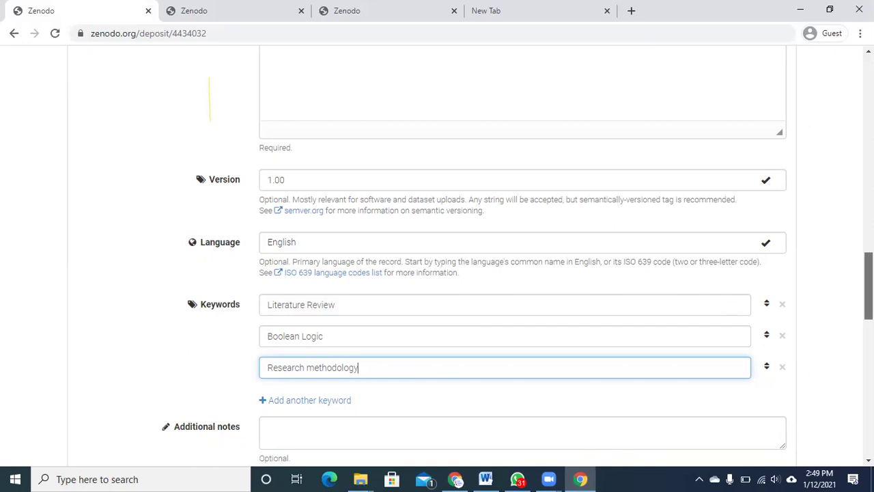
scroll(869, 287, down, 2)
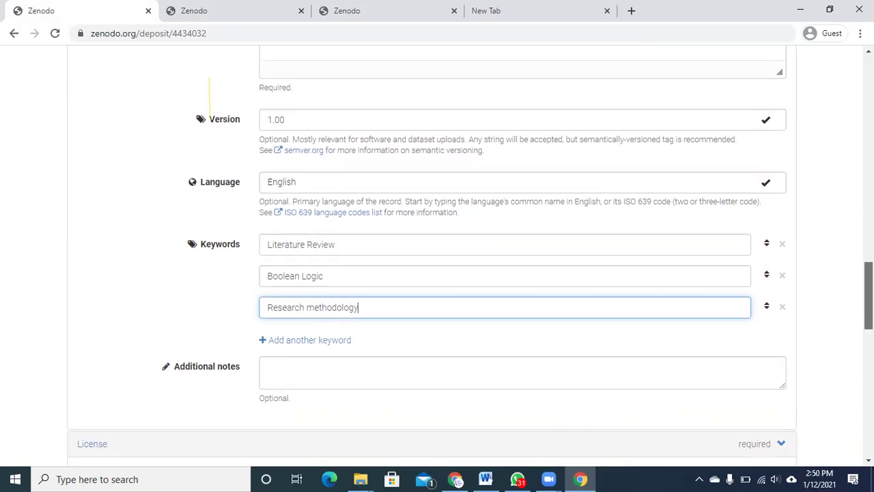
scroll(868, 287, down, 1)
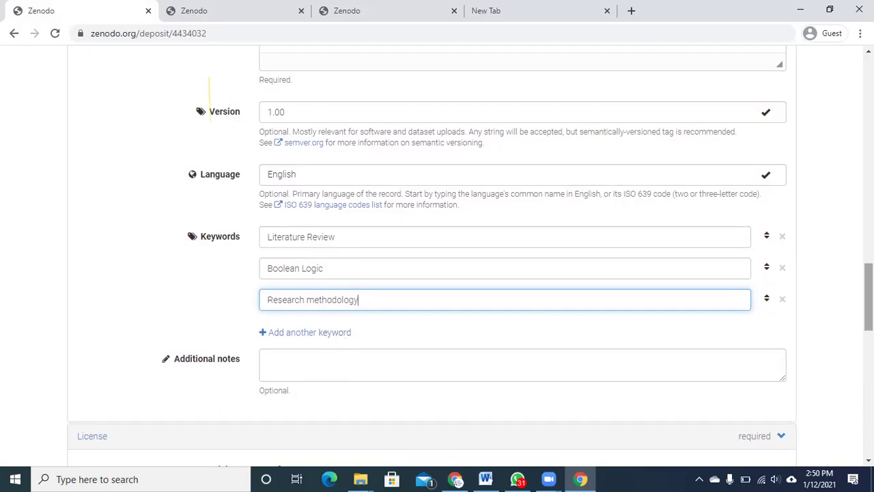
scroll(869, 294, down, 1)
scroll(869, 294, down, 1)
- Write 'For queries please leave email on' in the Additional notes box
click(562, 302)
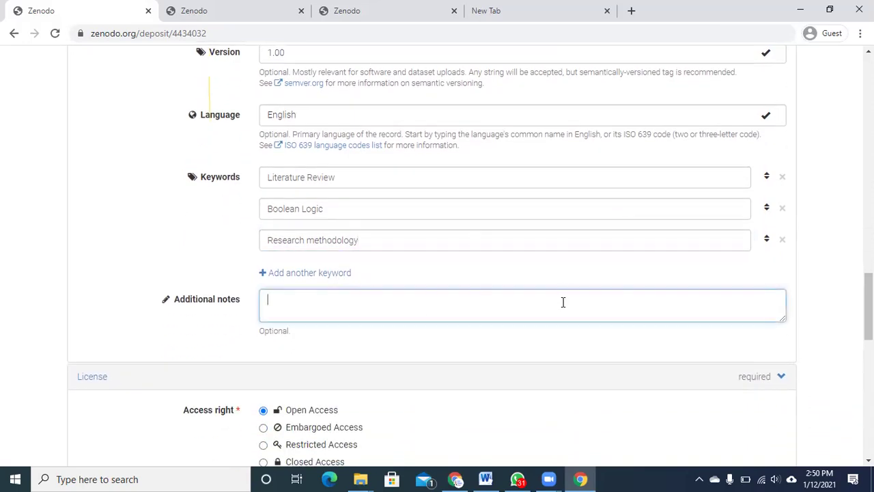
text(For queries please le)
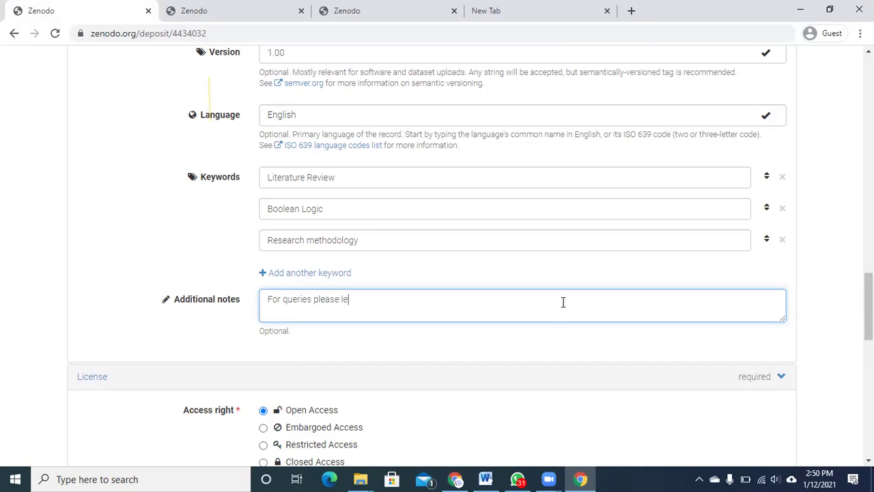
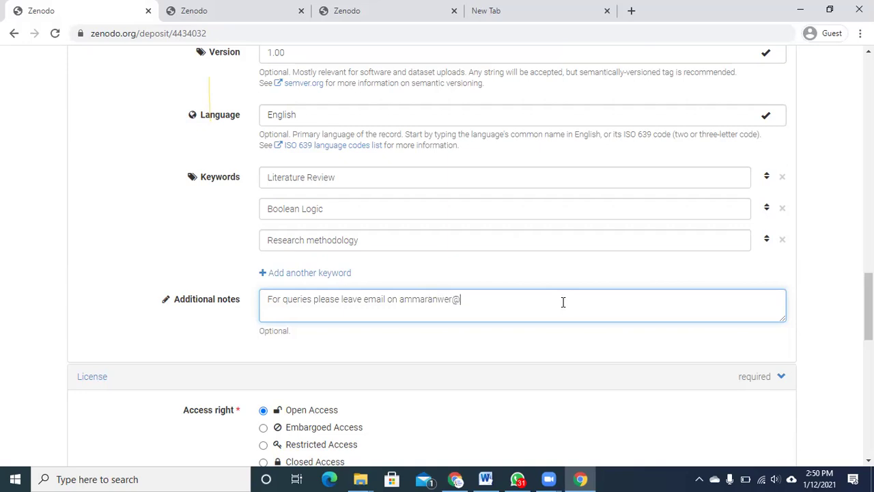
- Finish the note with the contact's e-mail address, correcting its domain
text(abc)
key(BackSpace)
key(BackSpace)
key(BackSpace)
text(email)
key(BackSpace)
key(BackSpace)
key(BackSpace)
key(BackSpace)
key(BackSpace)
text(.com)
drag(869, 301, 869, 302)
key(BackSpace)
key(BackSpace)
key(BackSpace)
key(BackSpace)
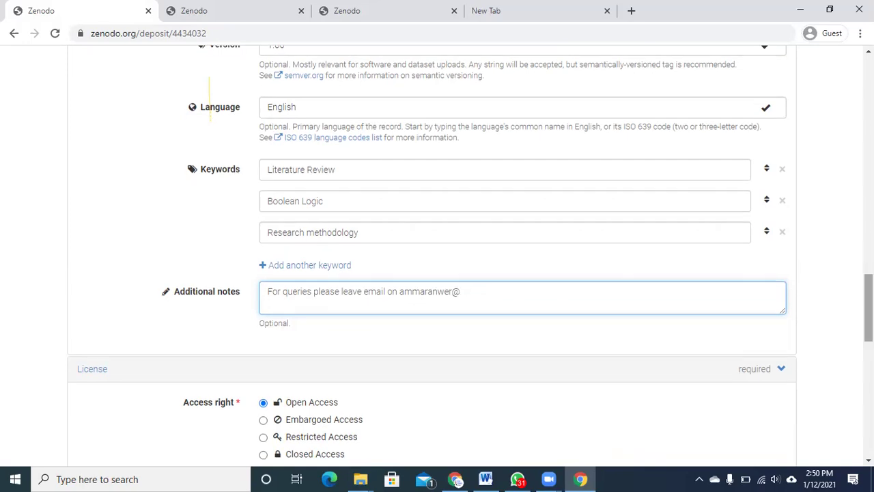
drag(869, 302, 869, 331)
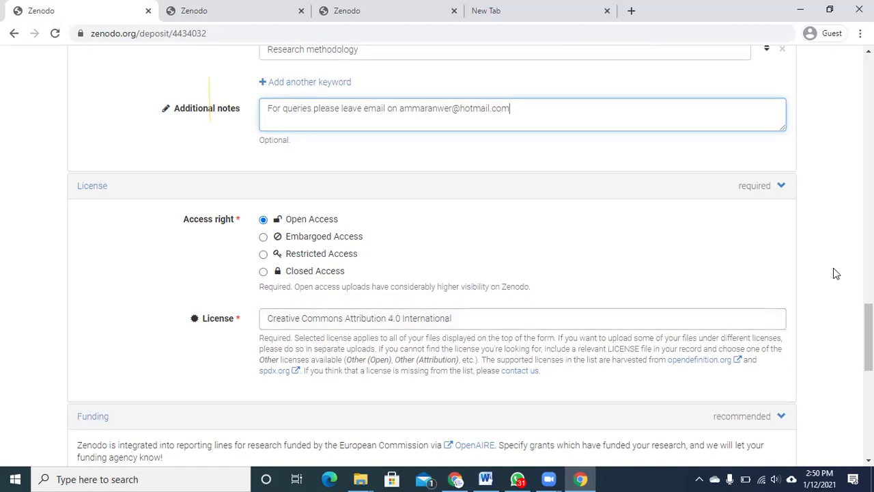
- Remove the empty European Commission grant entry and expand Related/alternate identifiers
scroll(869, 335, down, 1)
scroll(749, 164, down, 3)
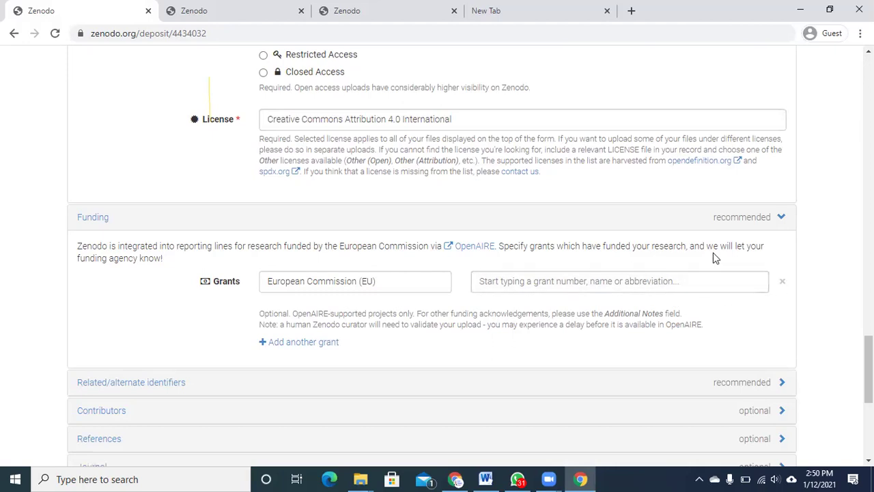
click(783, 284)
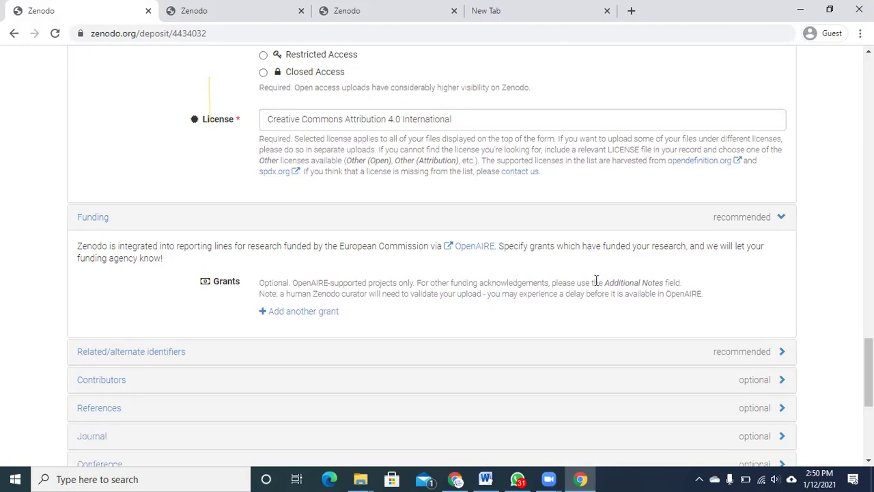
scroll(851, 358, down, 2)
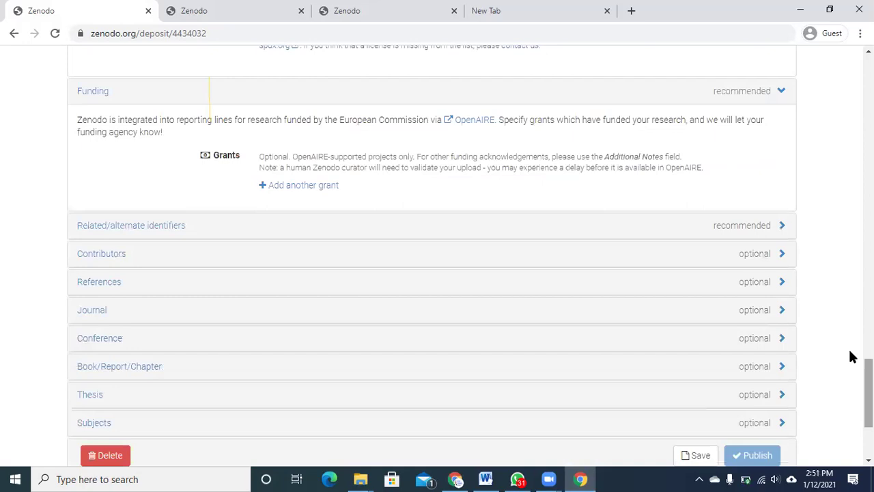
click(722, 227)
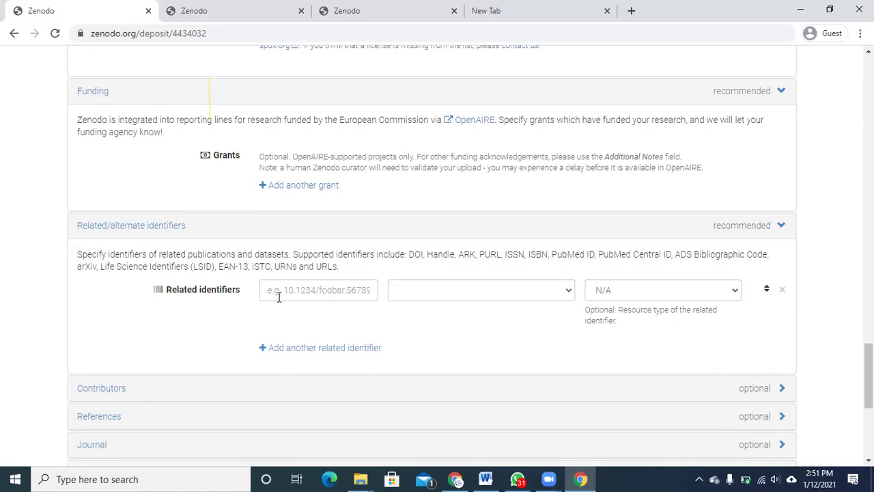
click(279, 297)
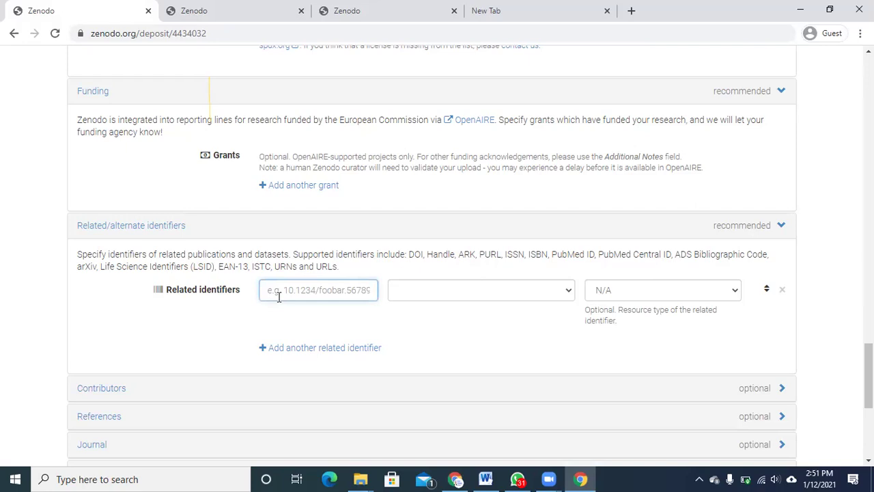
text(https://journalaicle.com/research-methodology)
key(Tab)
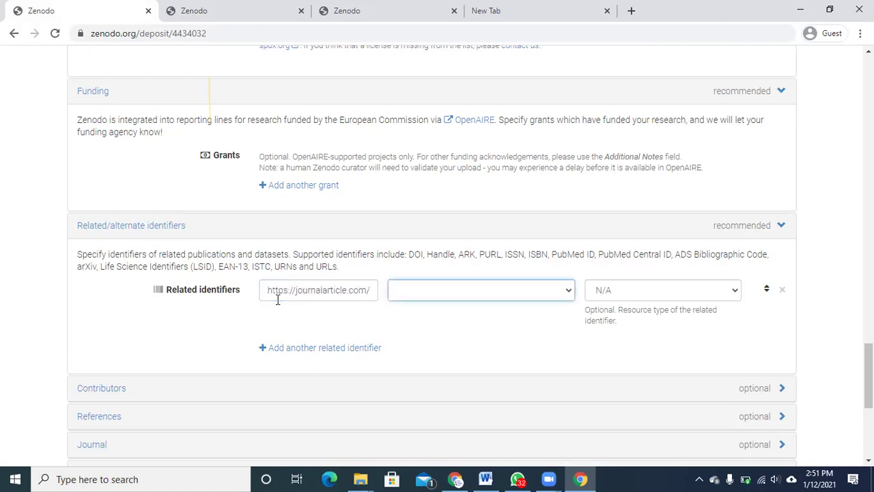
- Set its relation to 'is an alternate identifier of this upload' and type to Journal article
click(449, 295)
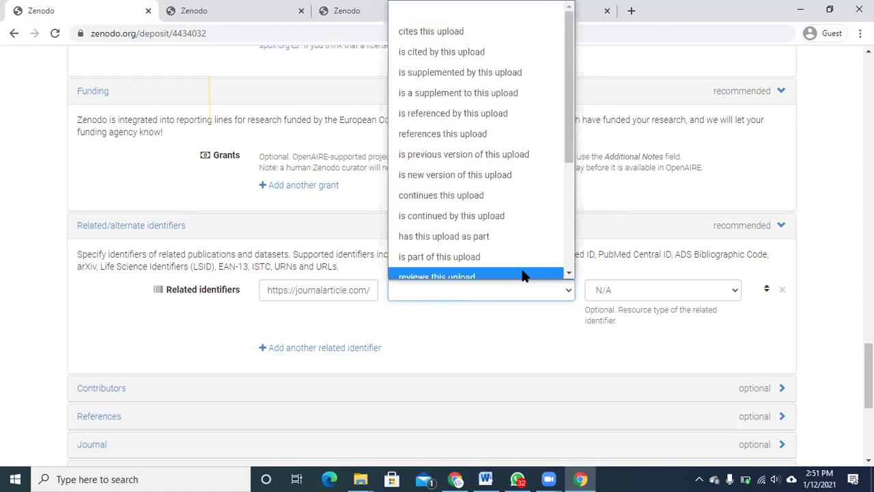
scroll(526, 270, down, 3)
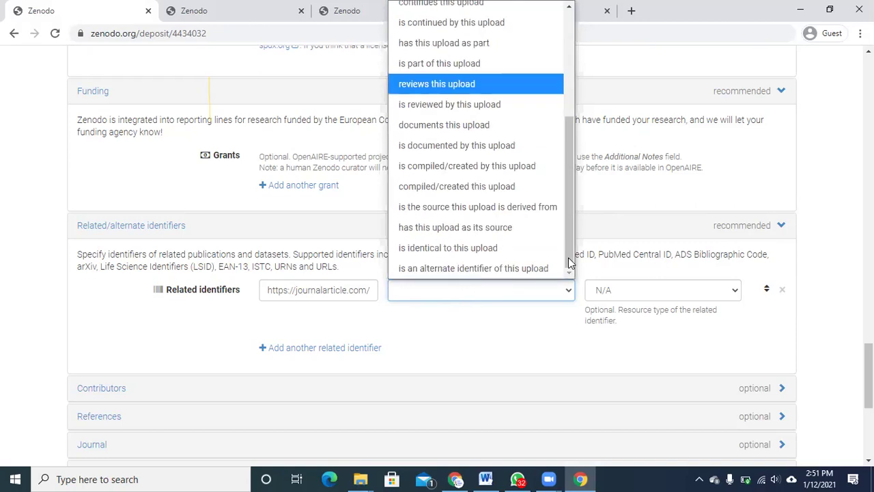
click(526, 267)
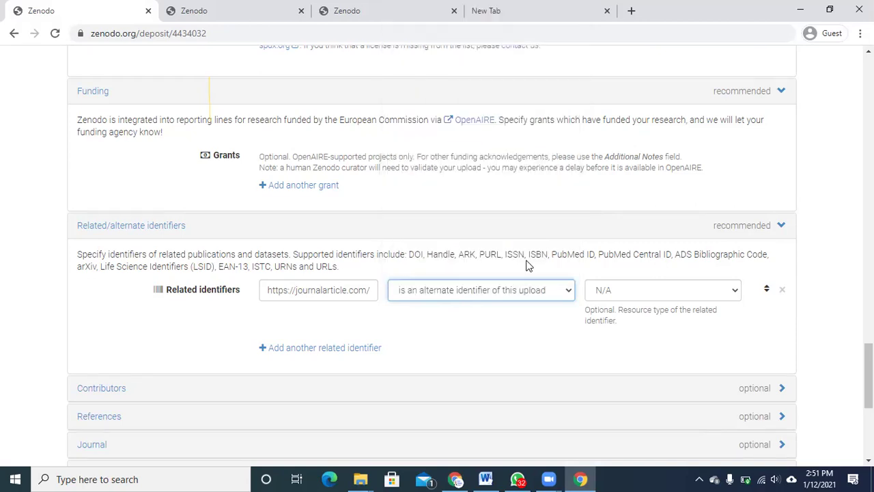
click(567, 293)
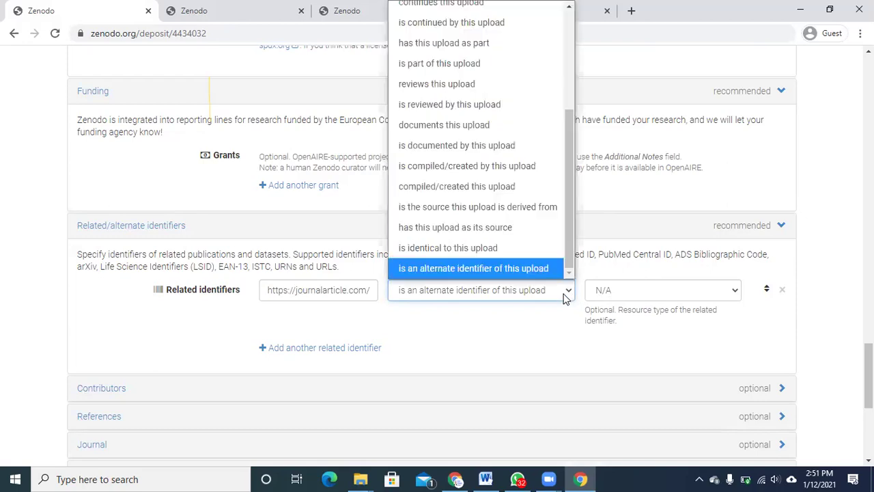
click(569, 291)
click(663, 294)
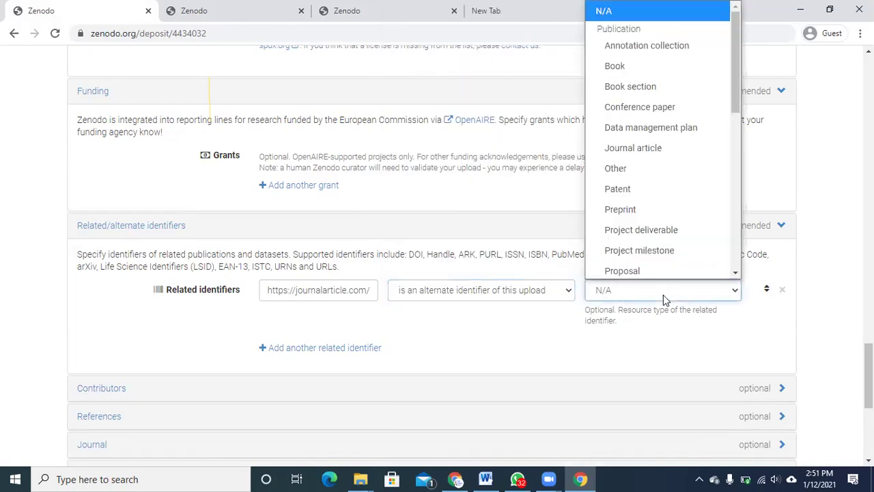
scroll(690, 236, down, 1)
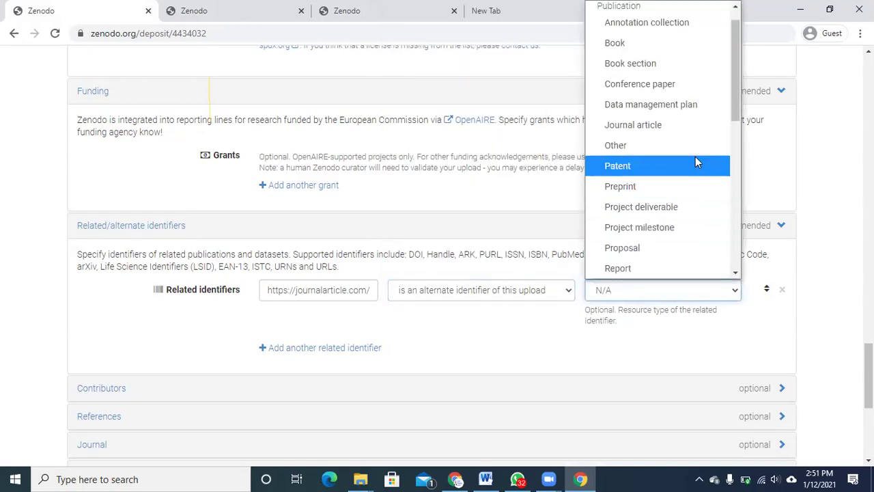
click(687, 128)
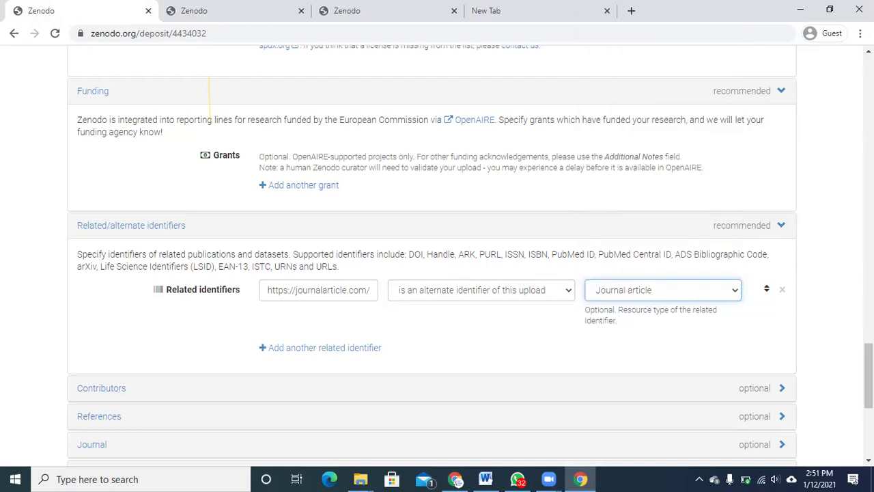
drag(869, 375, 869, 403)
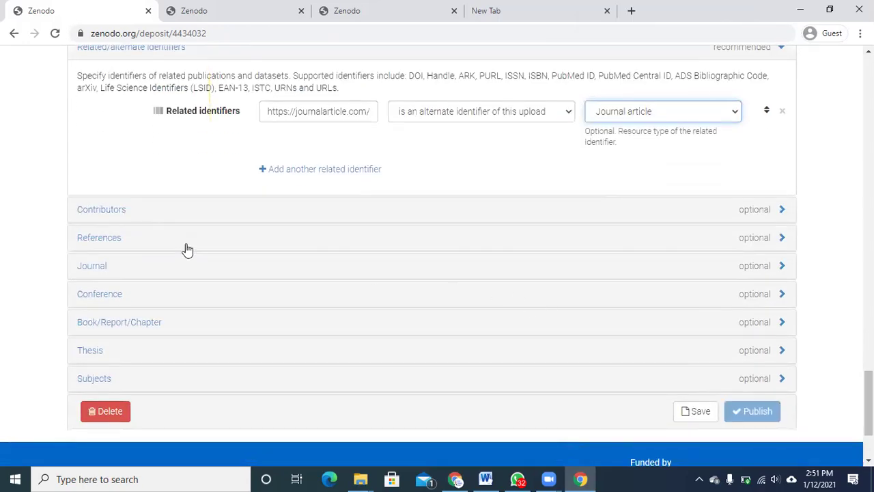
- Expand and collapse Contributors, then open References and delete its two blank rows
click(156, 215)
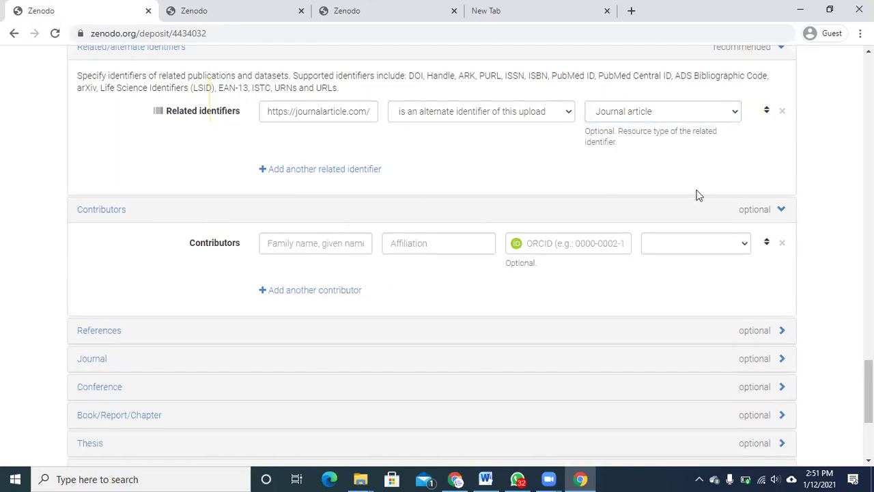
click(783, 210)
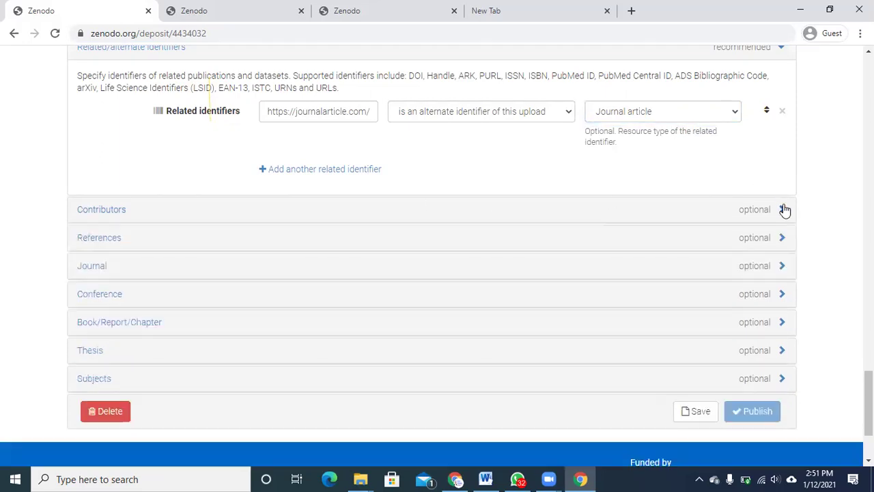
click(320, 244)
click(332, 271)
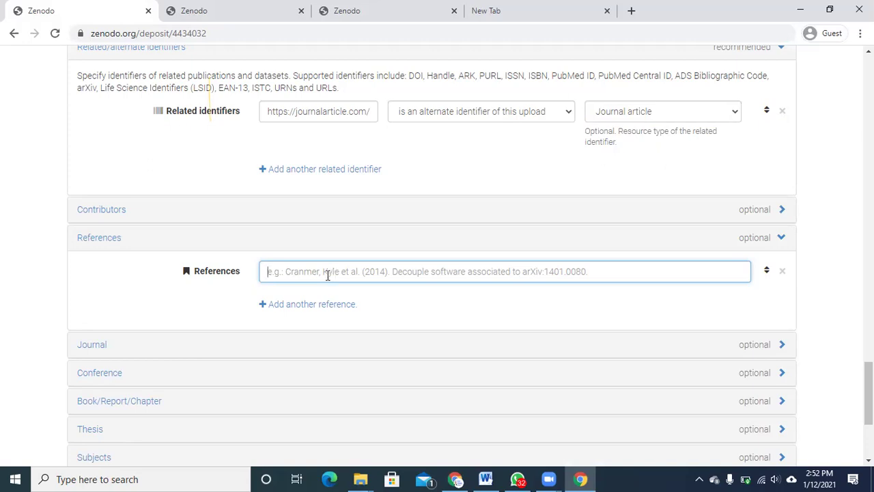
click(321, 305)
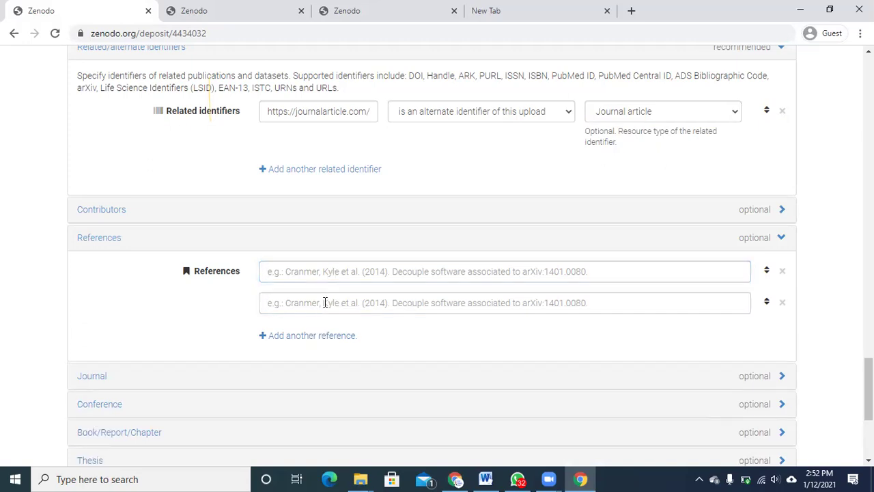
click(783, 272)
click(783, 271)
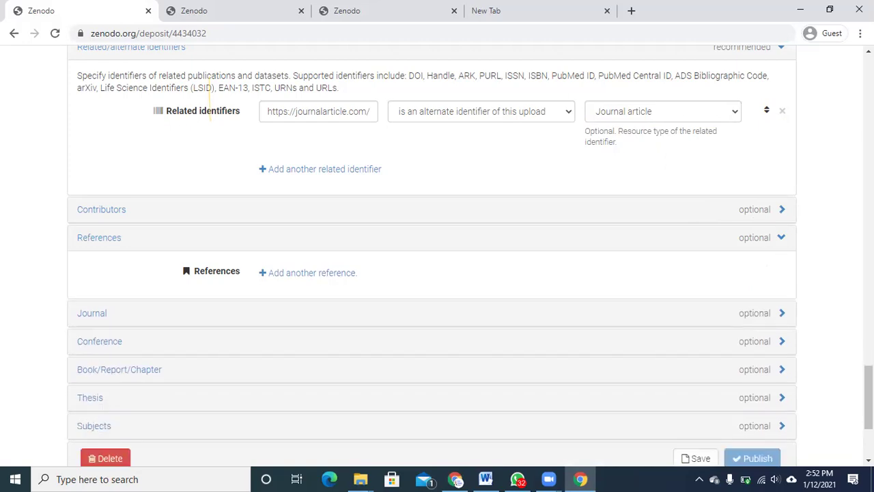
scroll(869, 396, down, 1)
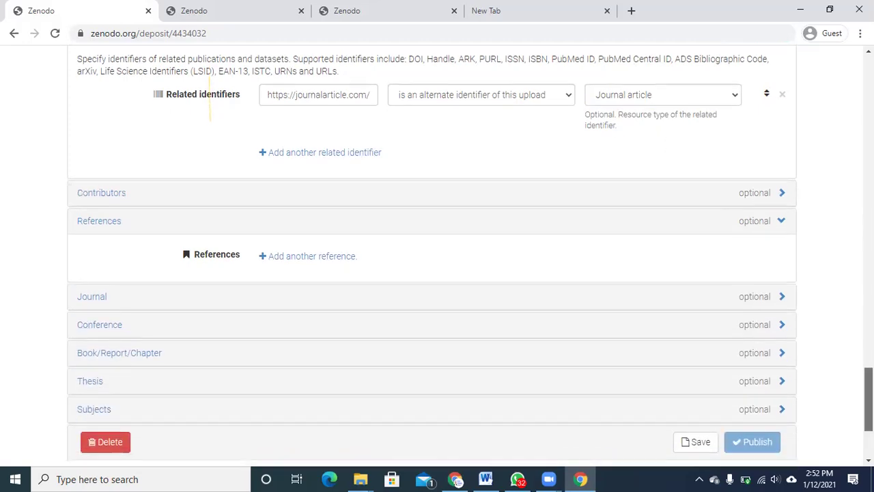
- Expand the Journal section and enter the journal title 'Journal 1'
click(456, 304)
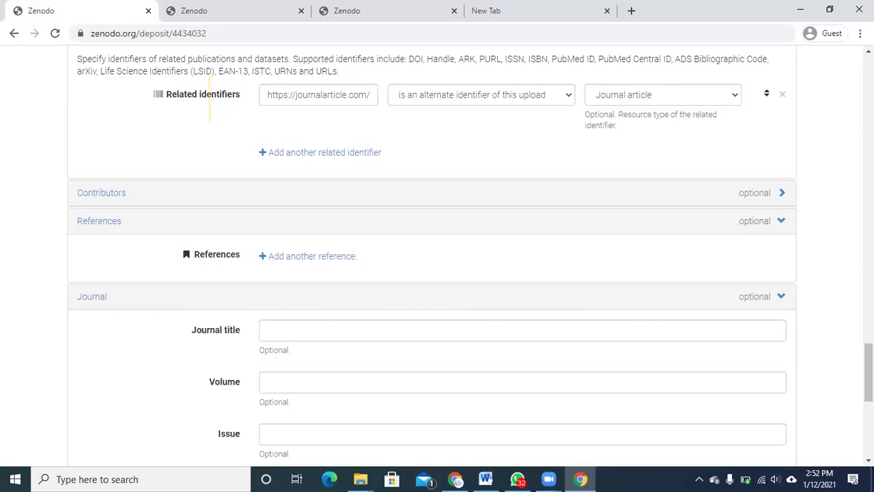
scroll(826, 339, down, 1)
click(623, 298)
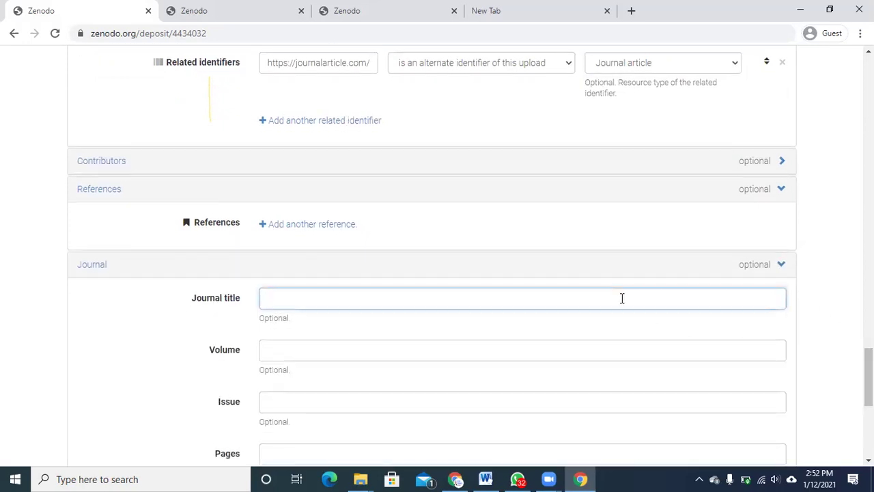
text(Journla)
key(BackSpace)
key(BackSpace)
text(an)
text( 1)
key(Tab)
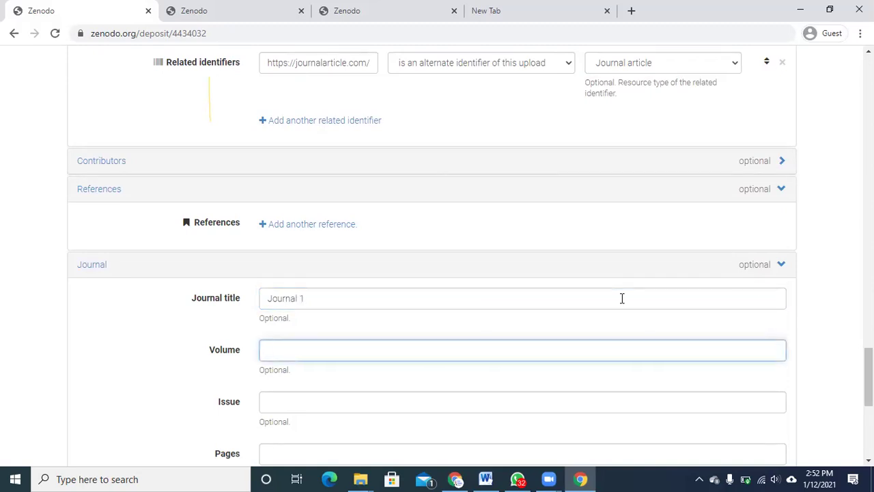
- Fill in volume 11, issue 1 and pages e123
text(2)
text(11)
key(Tab)
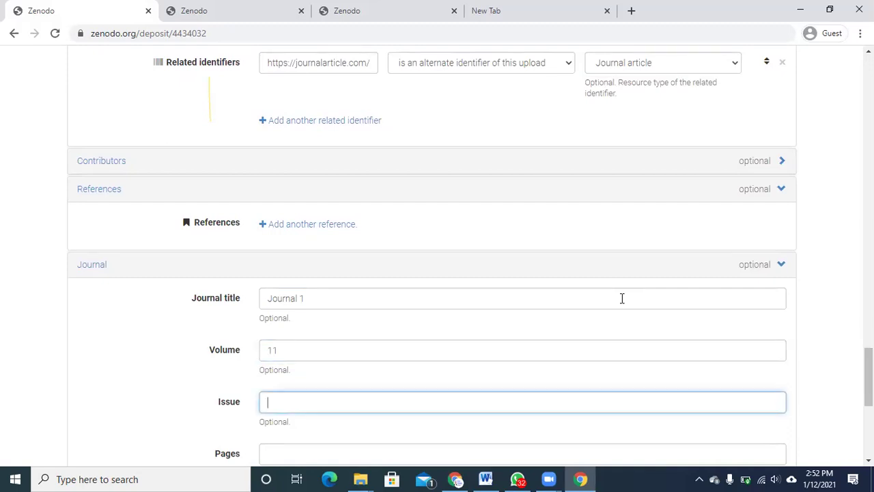
text(1)
scroll(486, 183, down, 4)
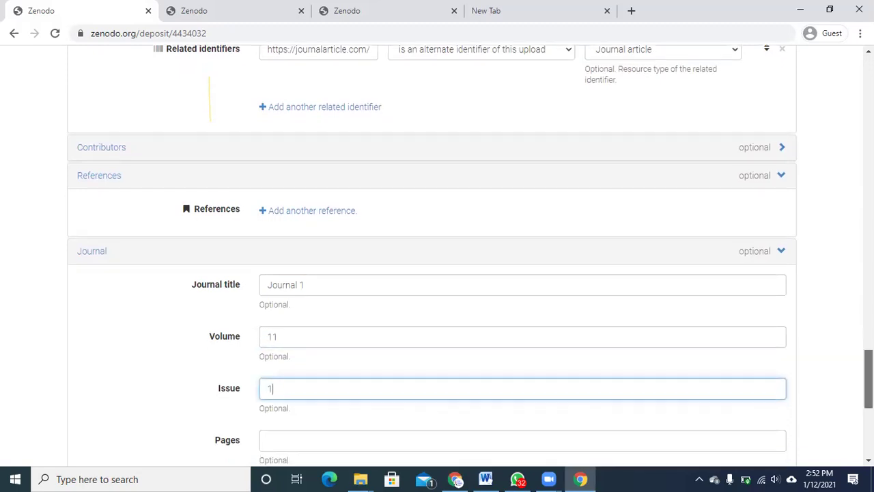
click(480, 164)
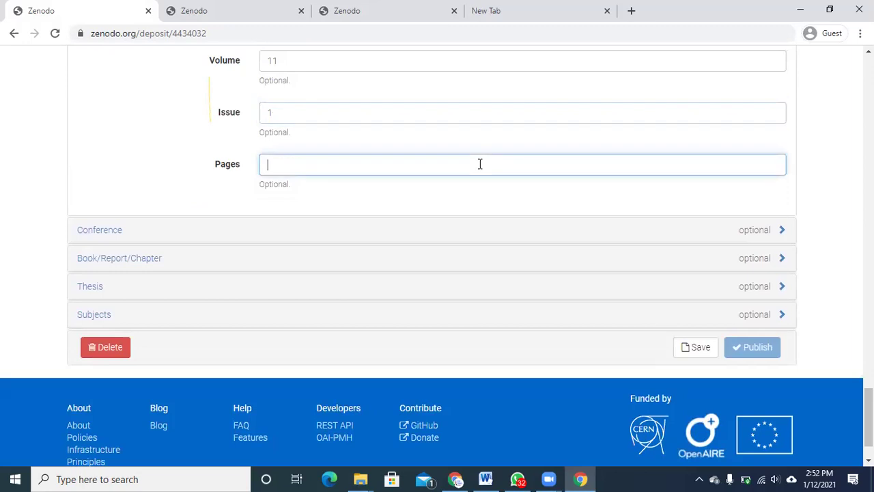
text(e123)
- Expand and collapse the Conference section, then save the upload draft
click(577, 243)
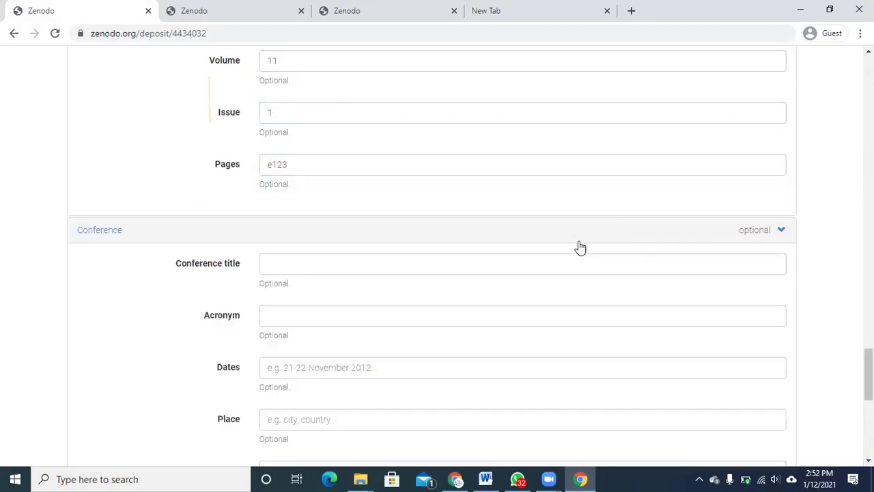
scroll(669, 292, down, 1)
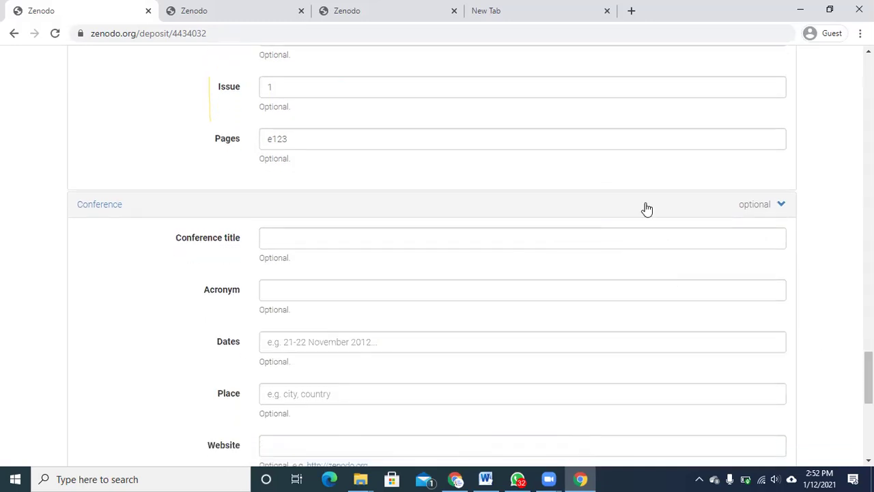
click(646, 207)
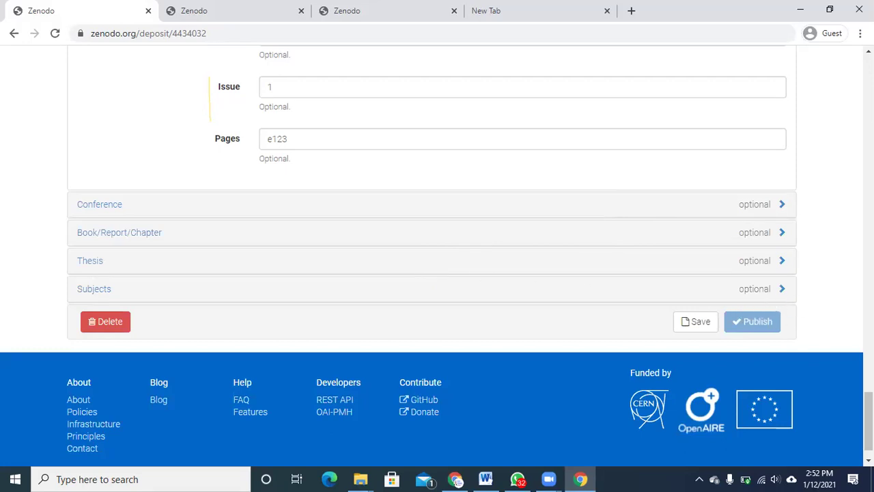
click(711, 331)
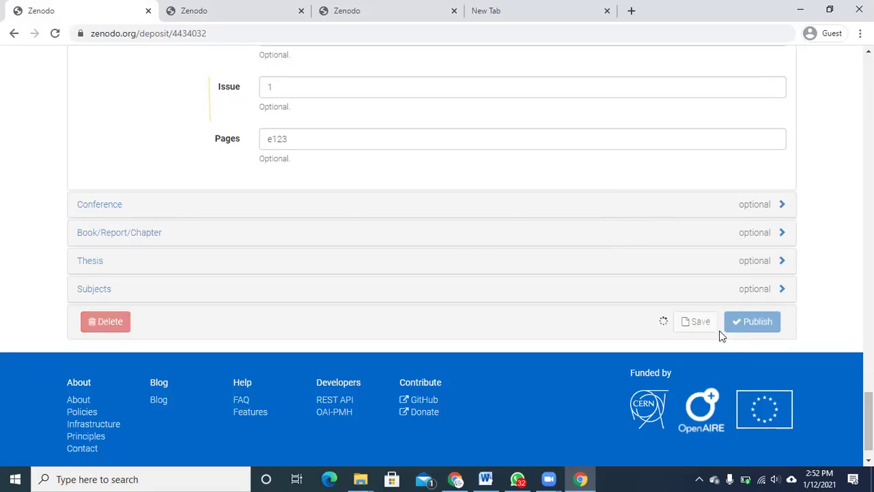